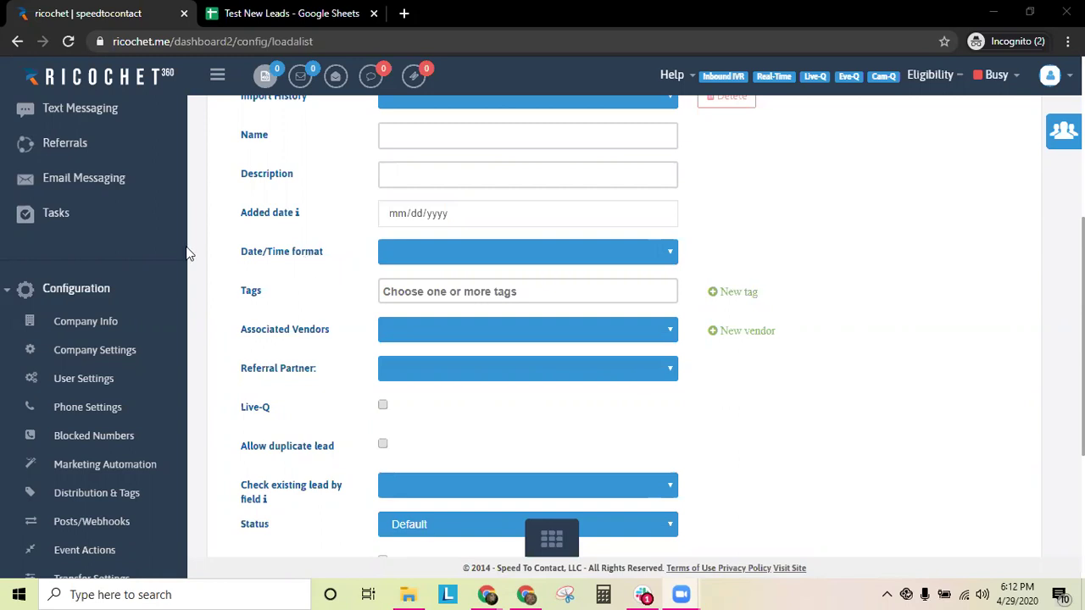
Step: Name the lead list import "New Leads 4/29/2020"
{"action": "scroll", "coordinate": [66, 297], "scroll_direction": "down", "scroll_amount": 1}
{"action": "scroll", "coordinate": [66, 305], "scroll_direction": "down", "scroll_amount": 1}
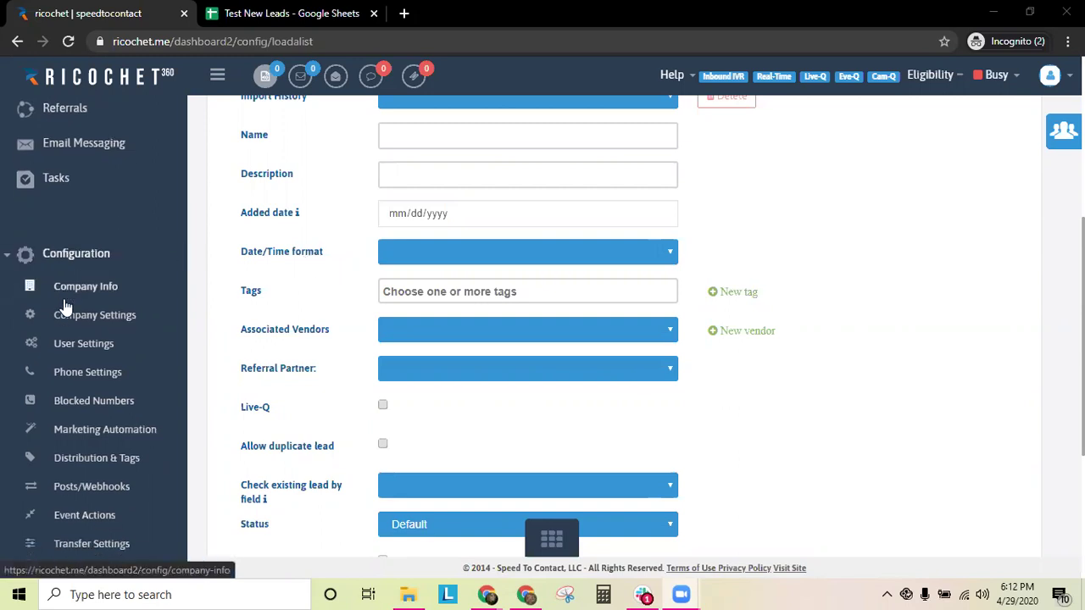
{"action": "scroll", "coordinate": [73, 509], "scroll_direction": "down", "scroll_amount": 1}
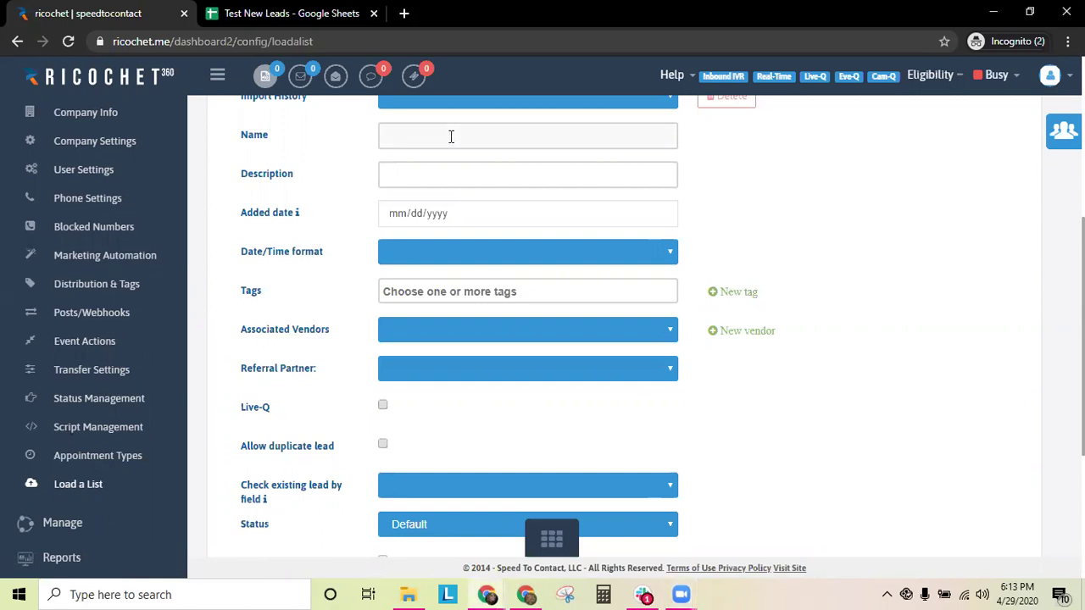
{"action": "type", "text": "New Leads 4/29/2020"}
Step: Set the list's added date to 11/03/2019
{"action": "triple_click", "coordinate": [290, 225]}
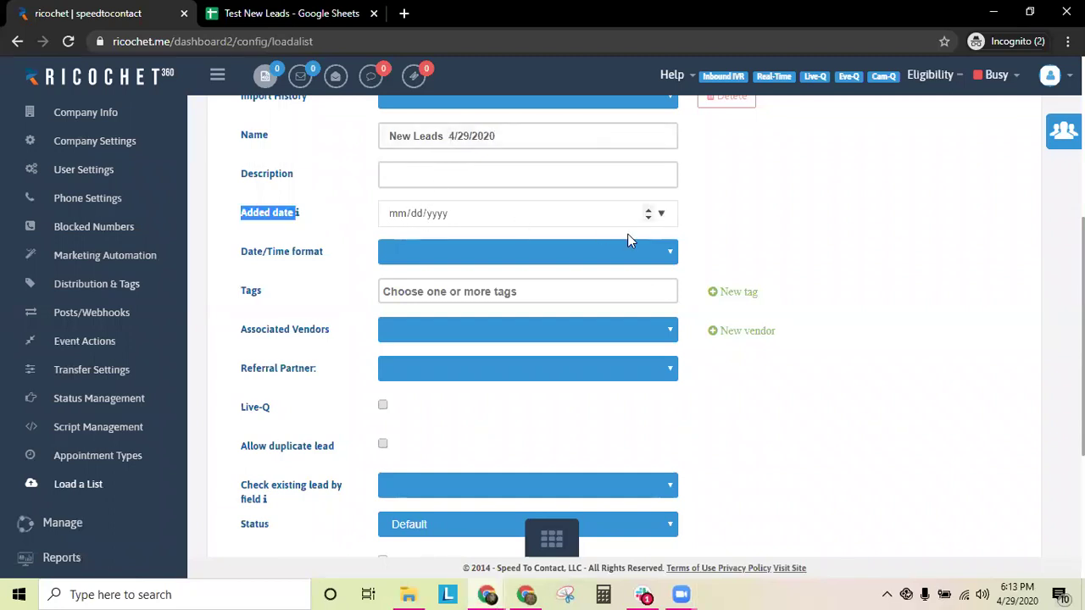
{"action": "left_click", "coordinate": [663, 216]}
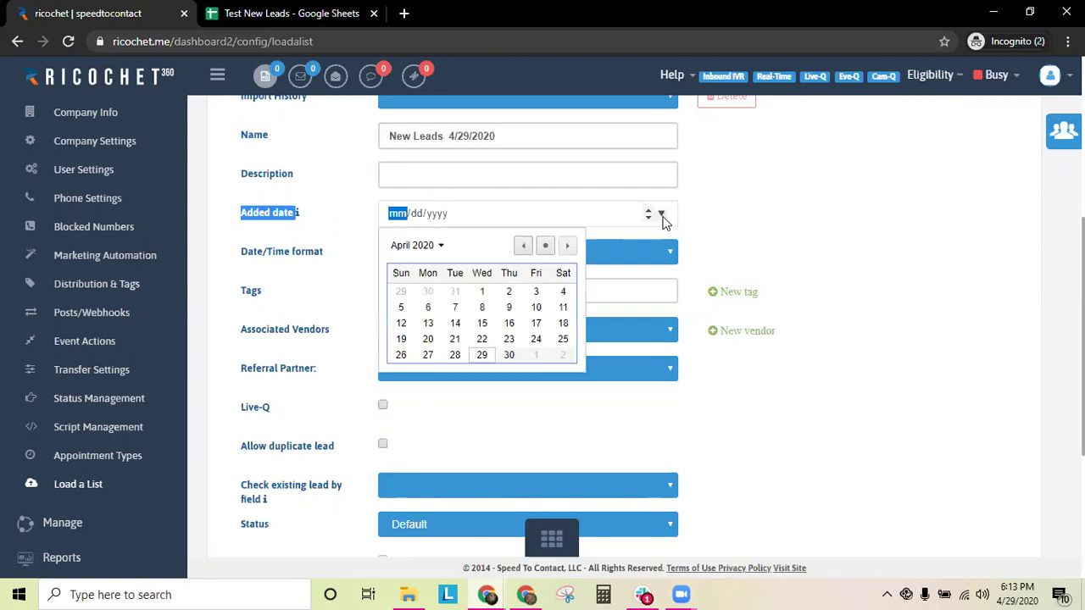
{"action": "left_click", "coordinate": [523, 246]}
{"action": "left_click", "coordinate": [523, 246]}
{"action": "left_click", "coordinate": [523, 246]}
{"action": "left_click", "coordinate": [523, 246]}
{"action": "left_click", "coordinate": [523, 246]}
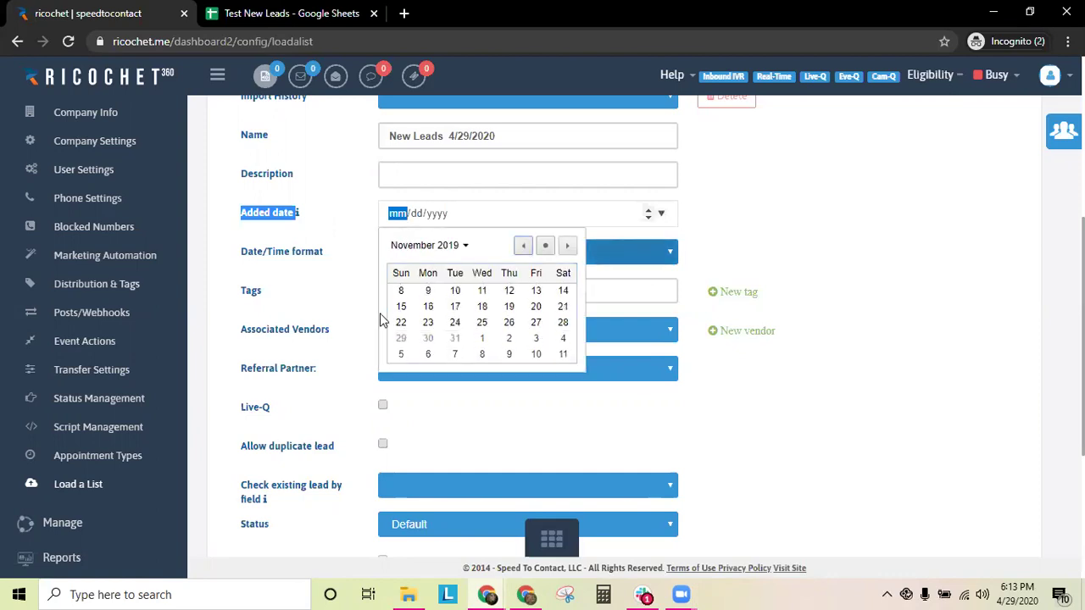
{"action": "left_click", "coordinate": [401, 307]}
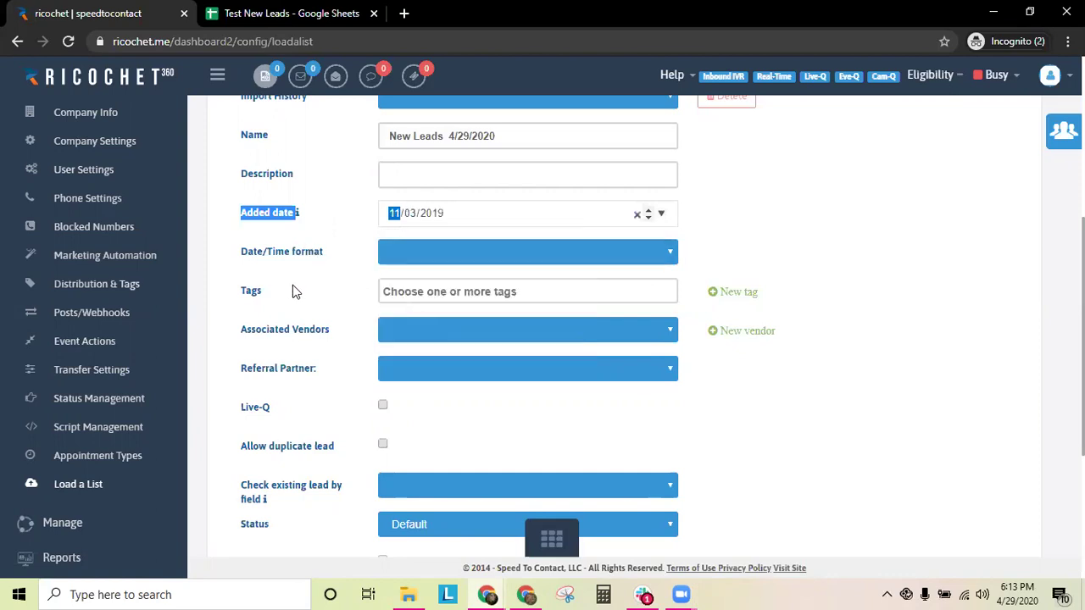
Step: Set the associated vendor to Imported (for list uploads)
{"action": "triple_click", "coordinate": [303, 331]}
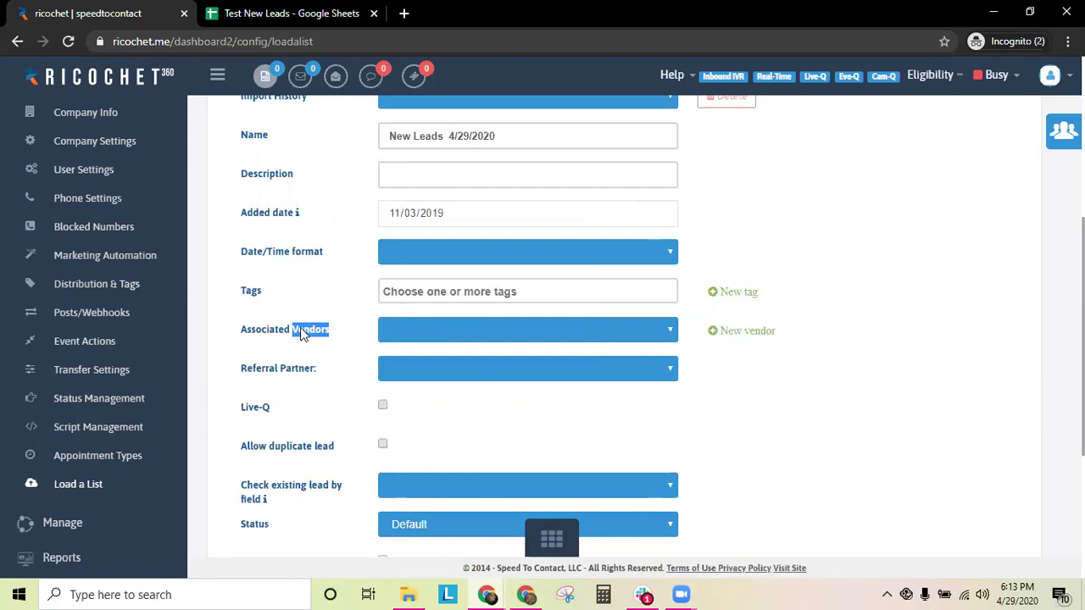
{"action": "left_click", "coordinate": [471, 340]}
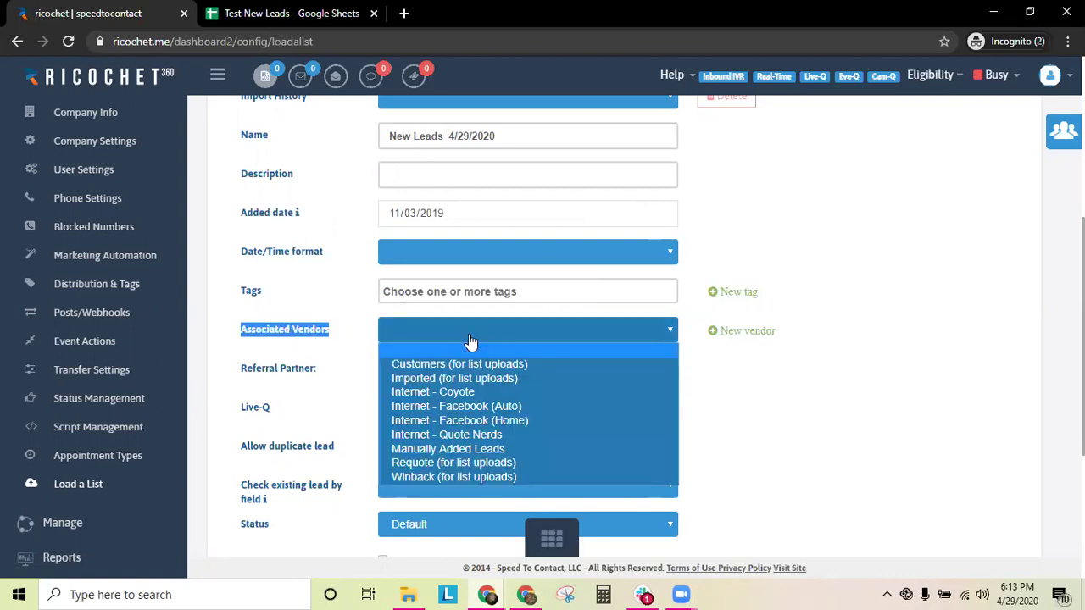
{"action": "left_click", "coordinate": [438, 378]}
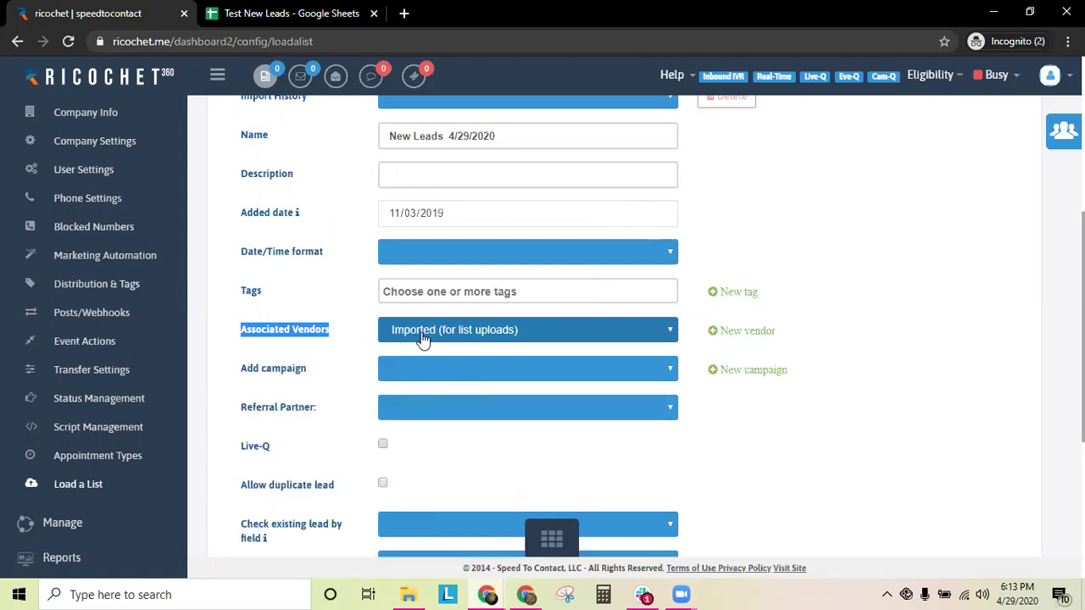
Step: Add a new campaign for the import and name it "Aged Data Store"
{"action": "triple_click", "coordinate": [265, 371]}
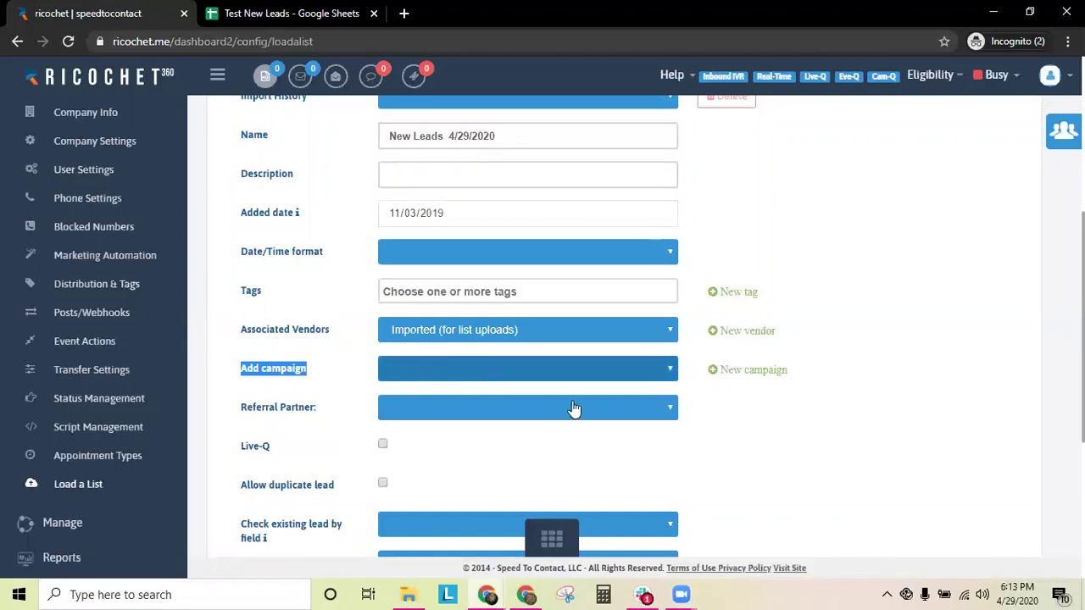
{"action": "left_click", "coordinate": [765, 381]}
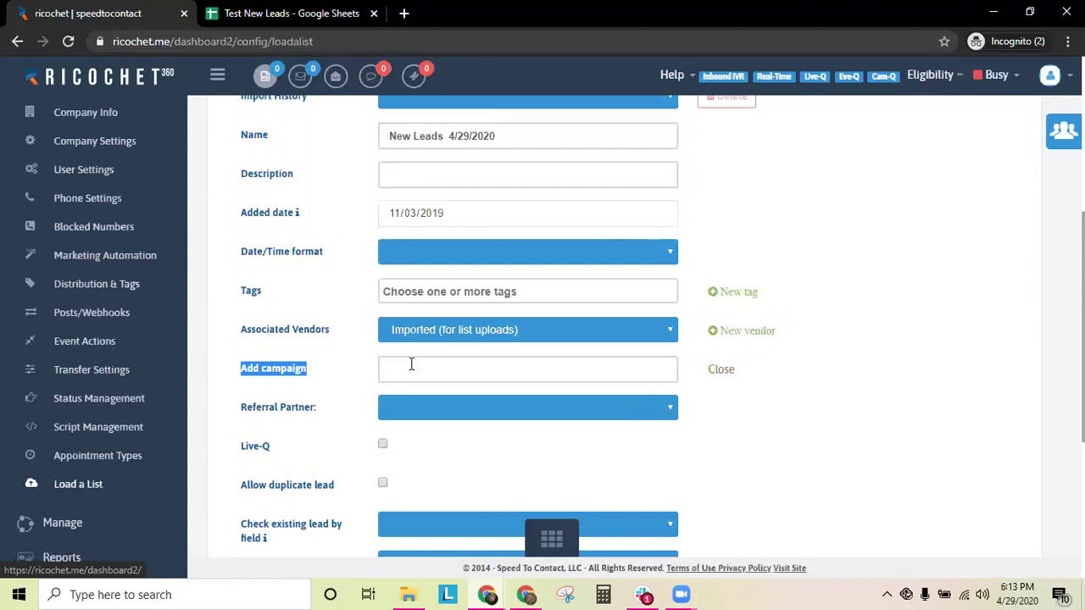
{"action": "left_click", "coordinate": [412, 366]}
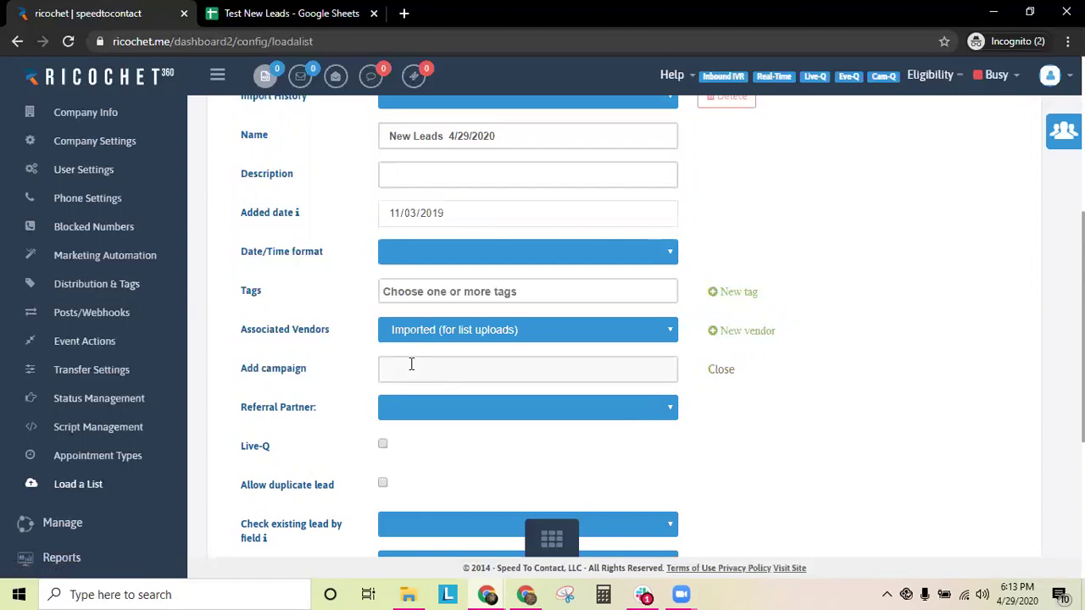
{"action": "type", "text": "Aged Data Store"}
Step: Reopen the new campaign entry and try QuoteNerds and Festival as campaign names
{"action": "left_click", "coordinate": [721, 373]}
{"action": "left_click", "coordinate": [734, 371]}
{"action": "left_click", "coordinate": [440, 367]}
{"action": "type", "text": "QuoteNerds"}
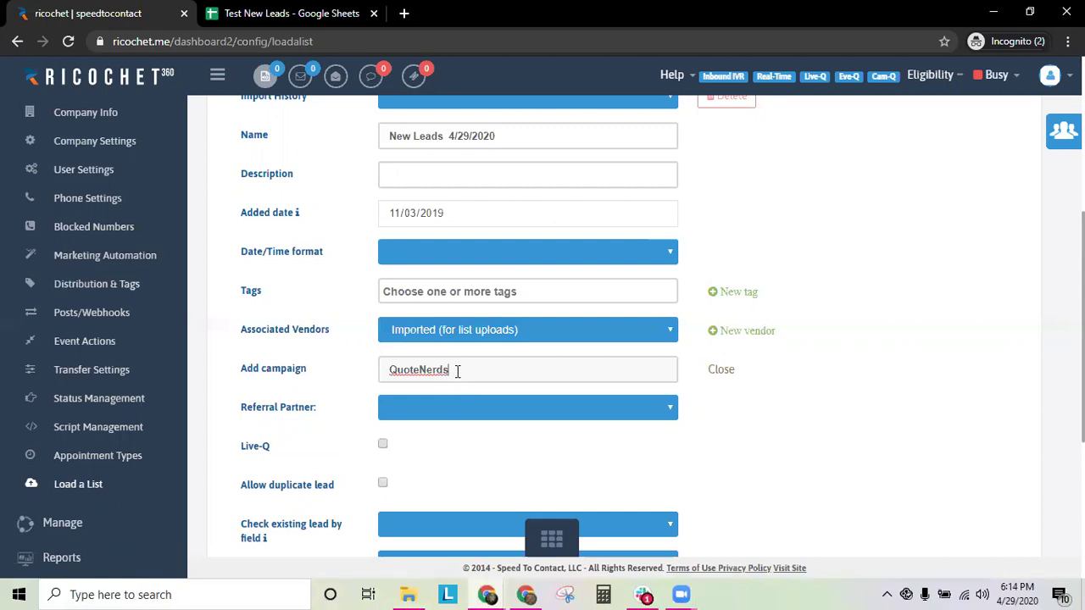
{"action": "left_click_drag", "start_coordinate": [458, 370], "coordinate": [379, 371]}
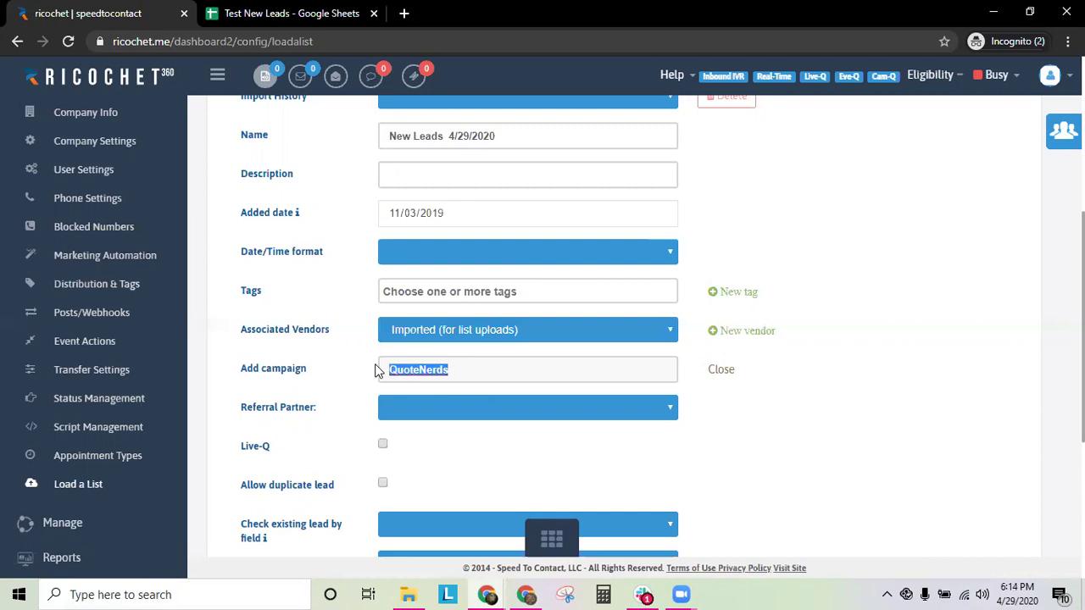
{"action": "type", "text": "Festival"}
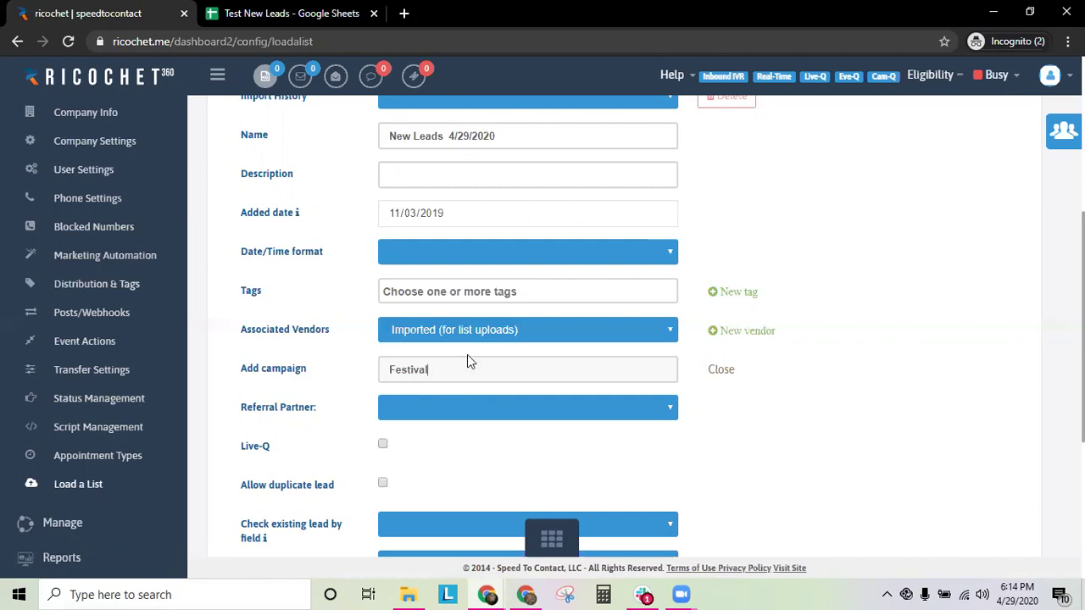
Step: Replace the new campaign's name with "For tracking purposes*" and enable Ignore lead age for the import
{"action": "left_click_drag", "start_coordinate": [429, 371], "coordinate": [378, 373]}
{"action": "key", "text": "BackSpace"}
{"action": "type", "text": "For tracking purposes*"}
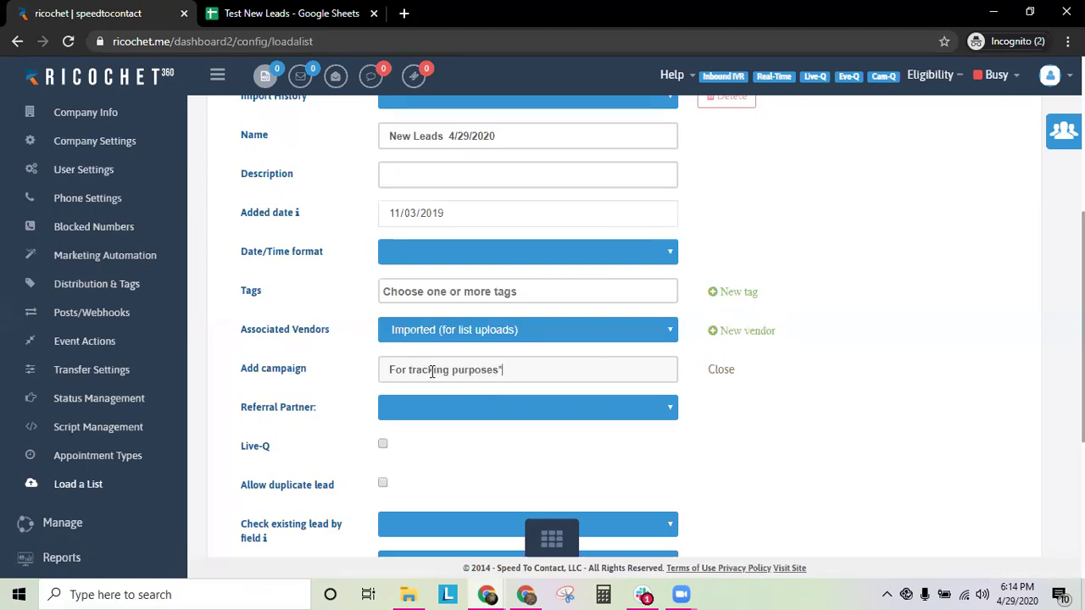
{"action": "scroll", "coordinate": [306, 417], "scroll_direction": "down", "scroll_amount": 3}
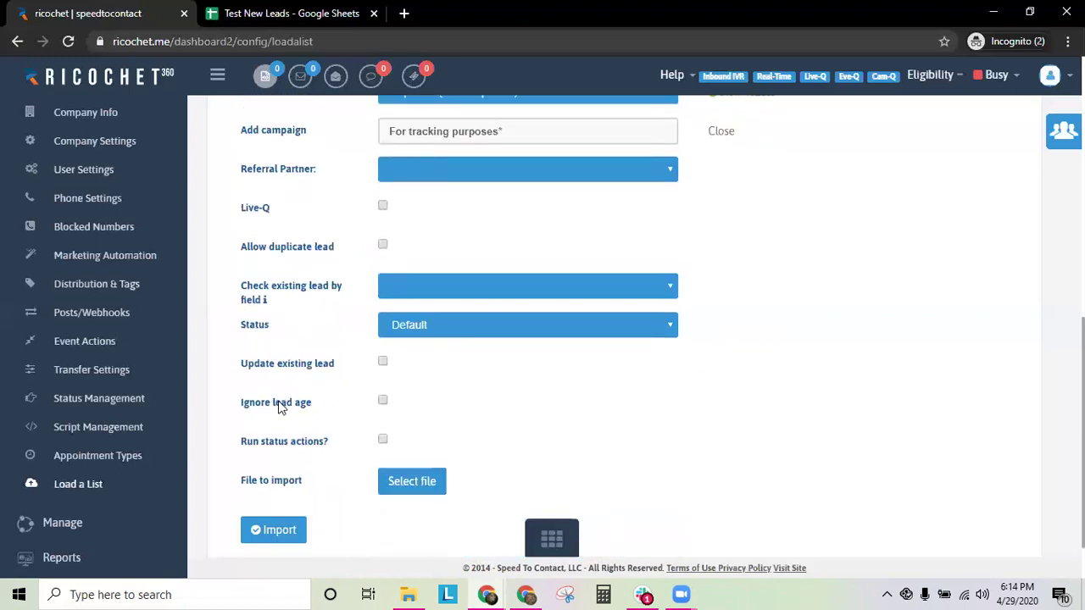
{"action": "triple_click", "coordinate": [280, 405]}
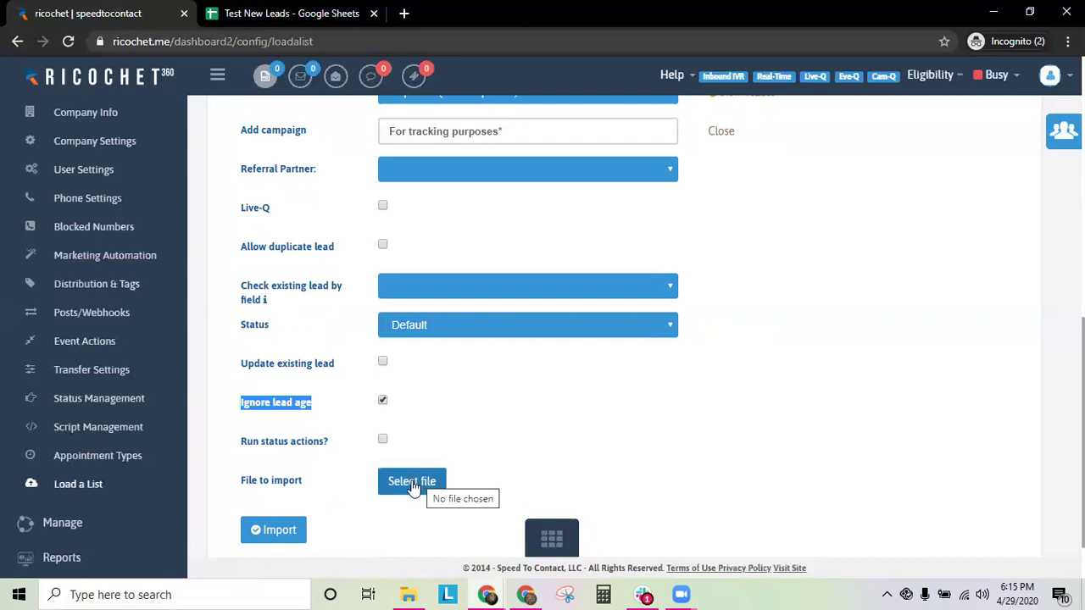
Step: Switch to the Test New Leads spreadsheet in Google Sheets
{"action": "key", "text": "ctrl+Tab"}
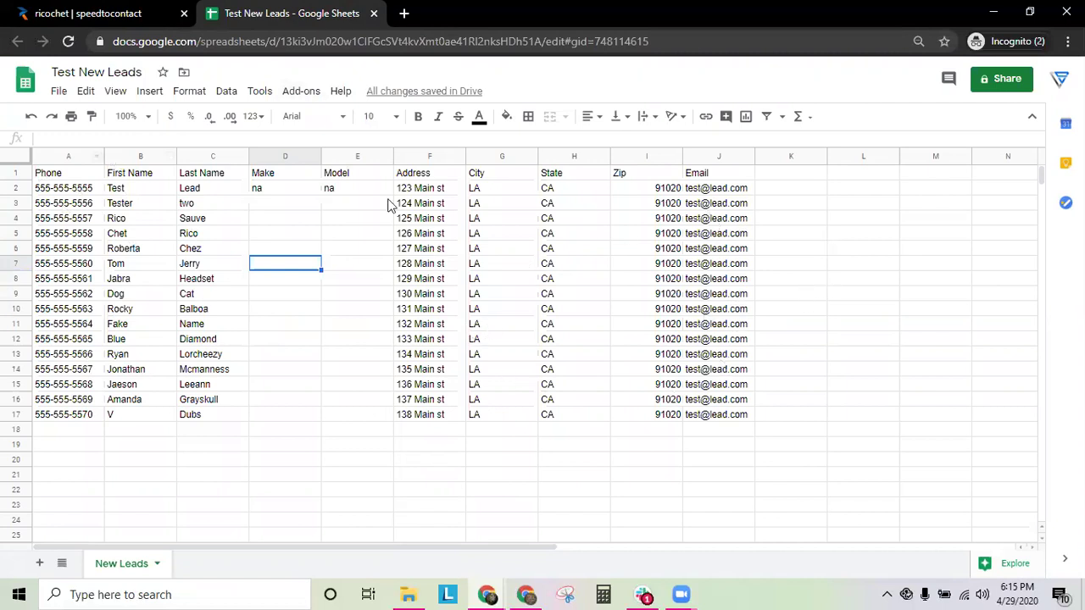
{"action": "left_click", "coordinate": [357, 156]}
{"action": "right_click", "coordinate": [356, 156]}
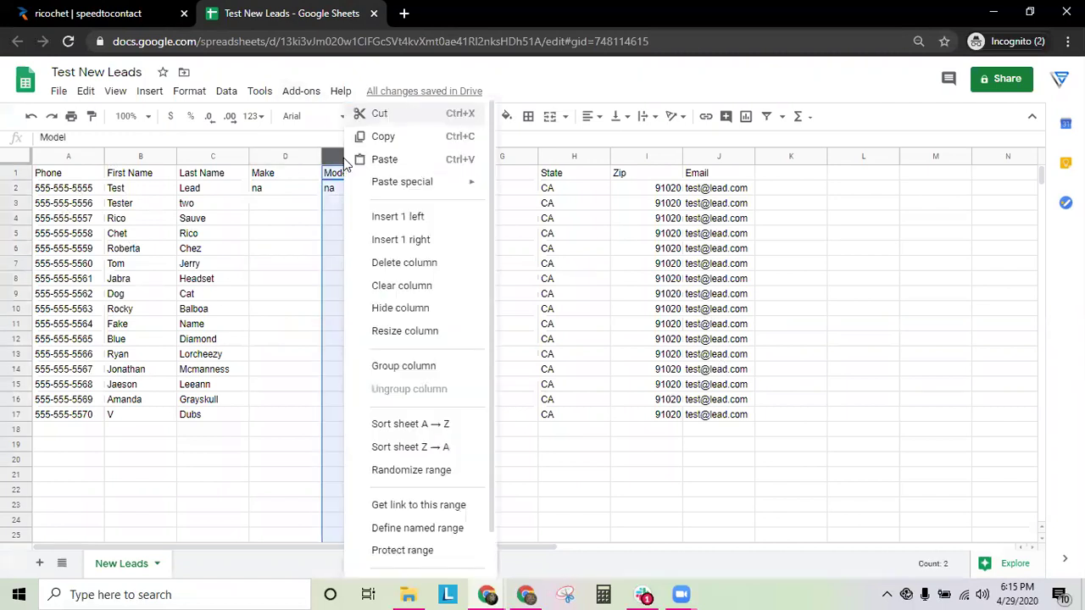
{"action": "left_click", "coordinate": [395, 263]}
{"action": "left_click", "coordinate": [301, 238]}
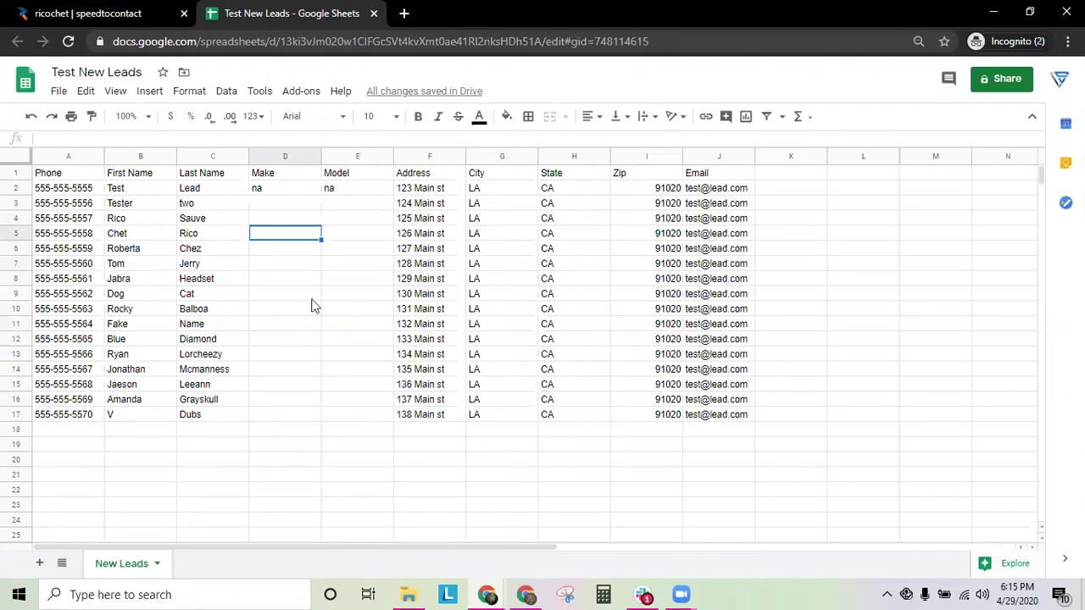
Step: Download the current New Leads sheet as comma-separated values (.csv)
{"action": "left_click", "coordinate": [58, 91]}
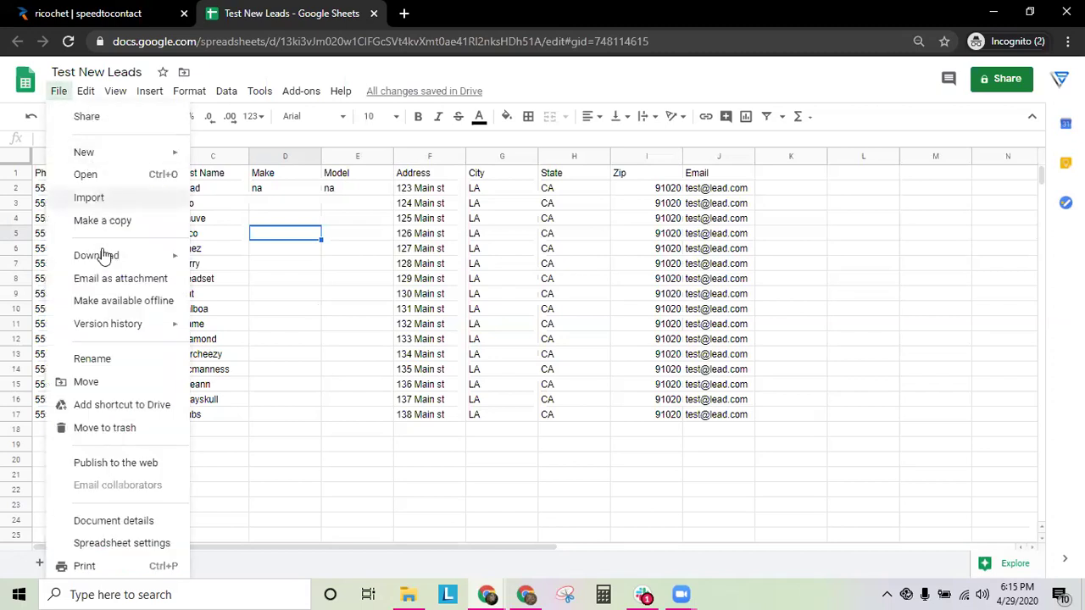
{"action": "mouse_move", "coordinate": [136, 256]}
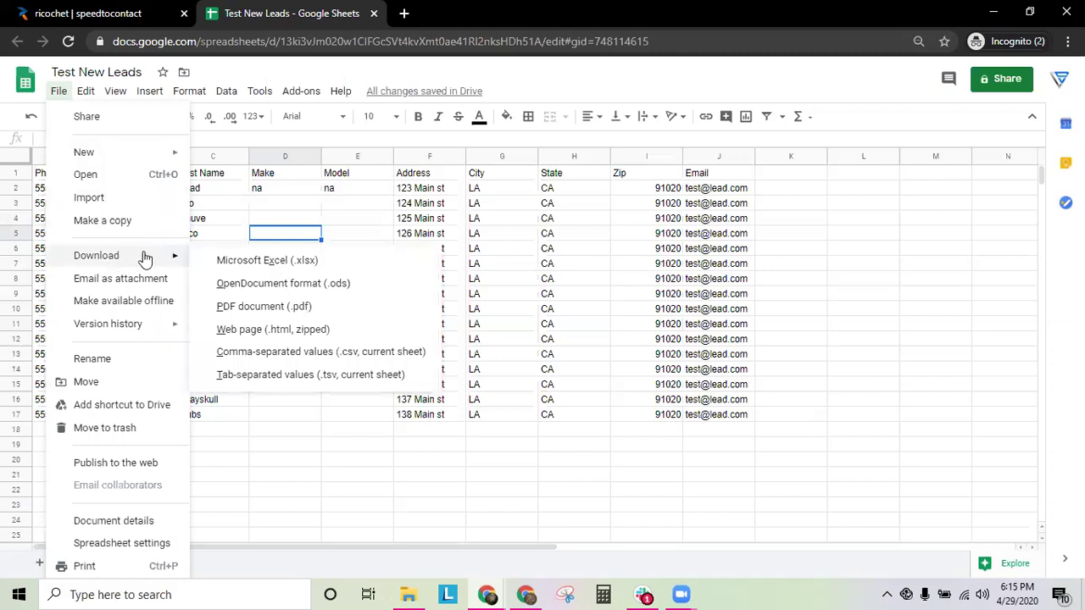
{"action": "left_click", "coordinate": [273, 356]}
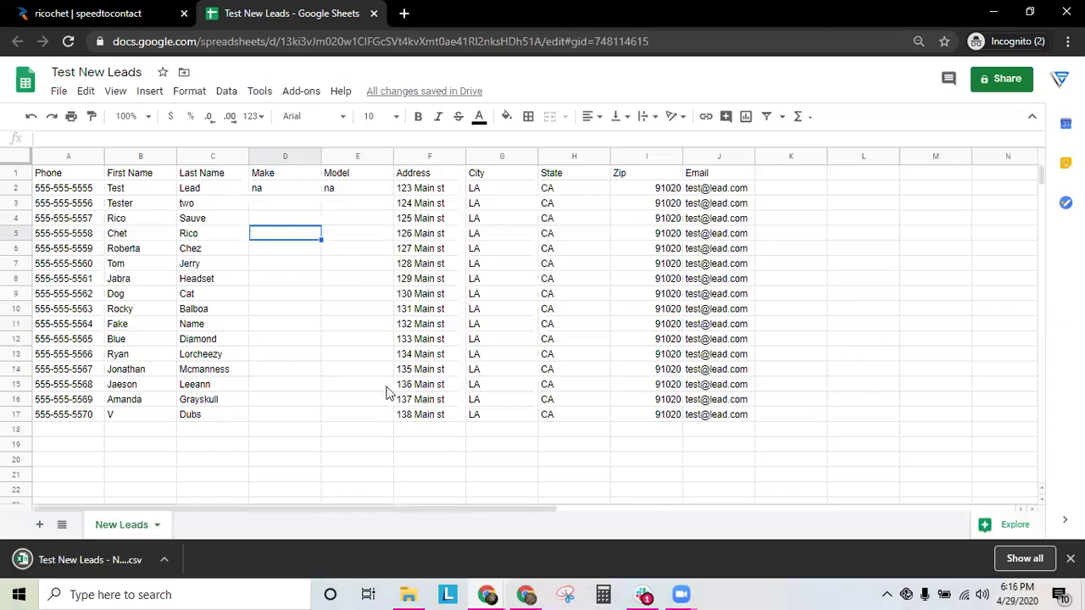
Step: Return to the Ricochet import form, choose Test New Leads - New Leads.csv as the file to import, and start the import
{"action": "key", "text": "ctrl+Tab"}
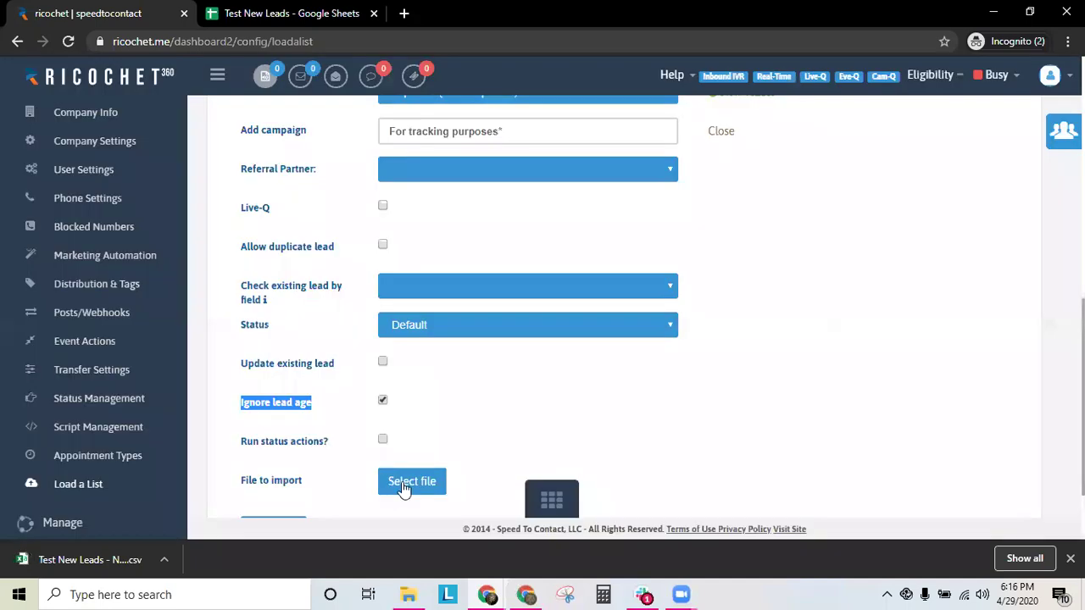
{"action": "left_click", "coordinate": [404, 489]}
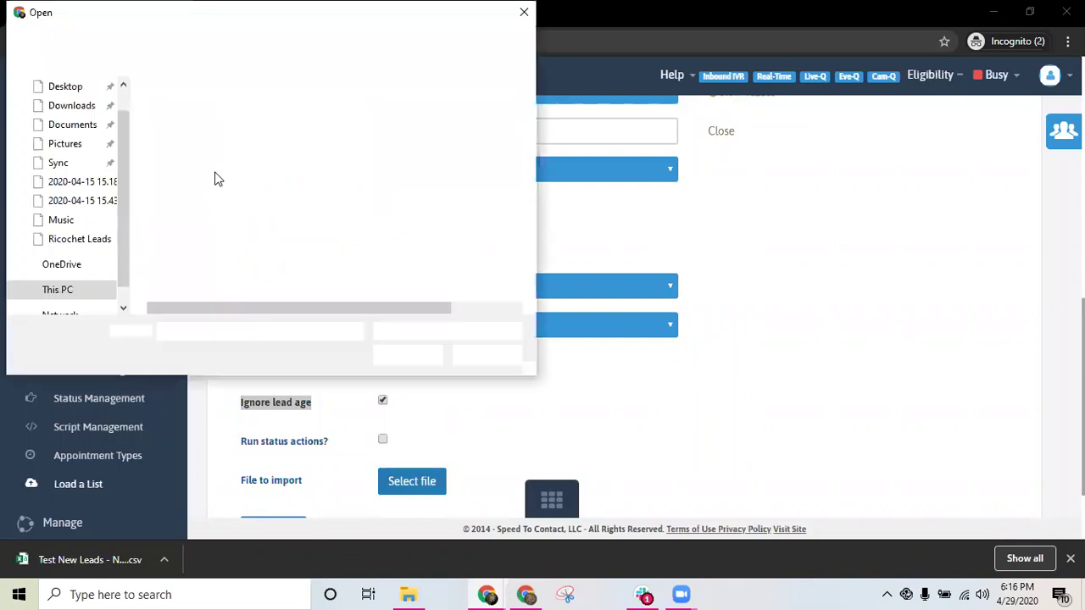
{"action": "left_click", "coordinate": [210, 196]}
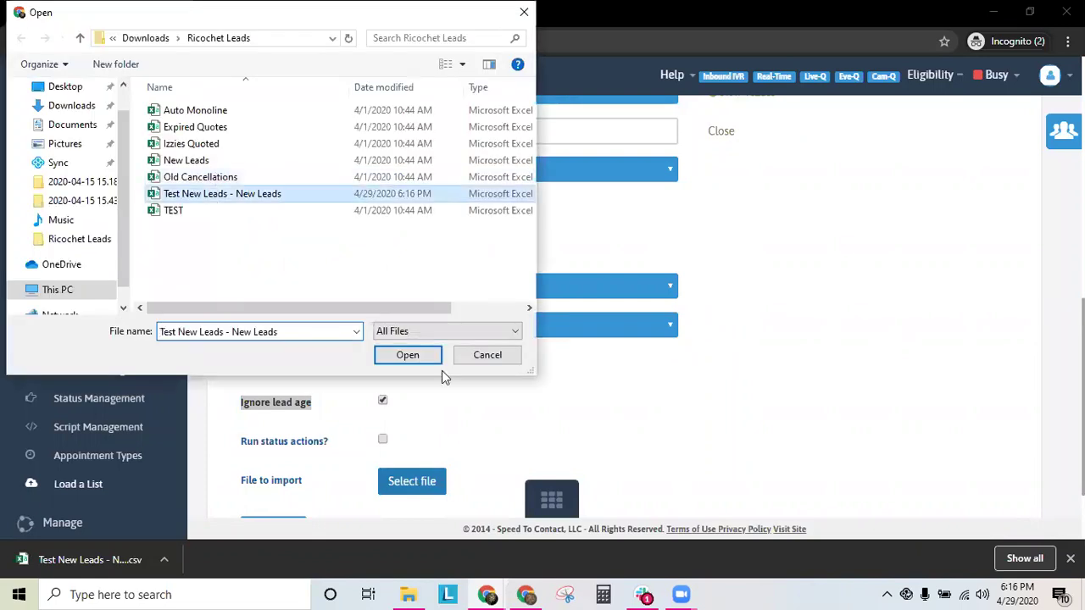
{"action": "left_click", "coordinate": [414, 357]}
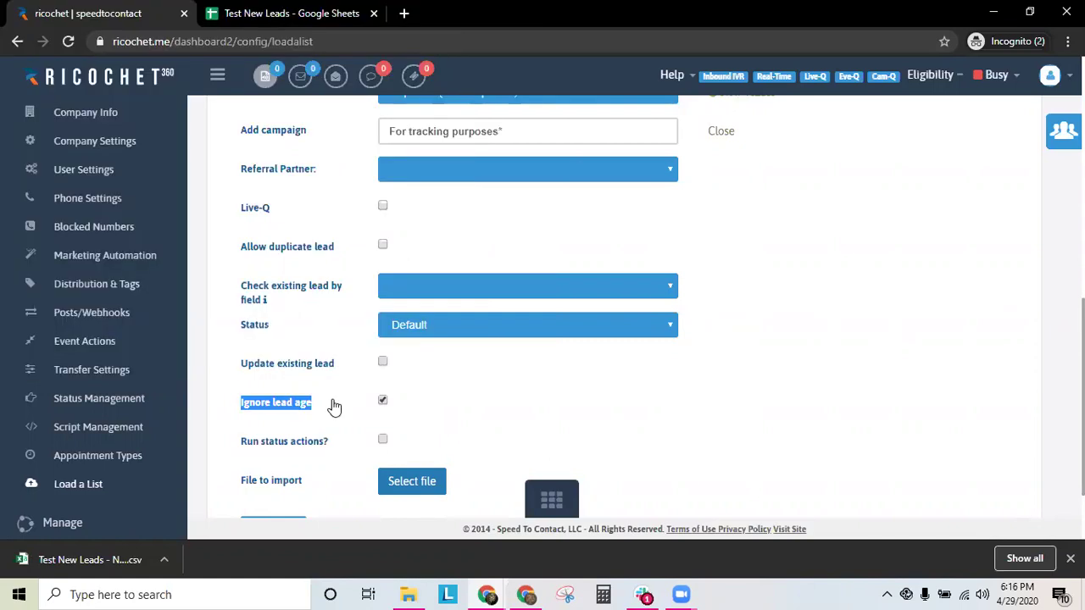
{"action": "scroll", "coordinate": [281, 426], "scroll_direction": "down", "scroll_amount": 2}
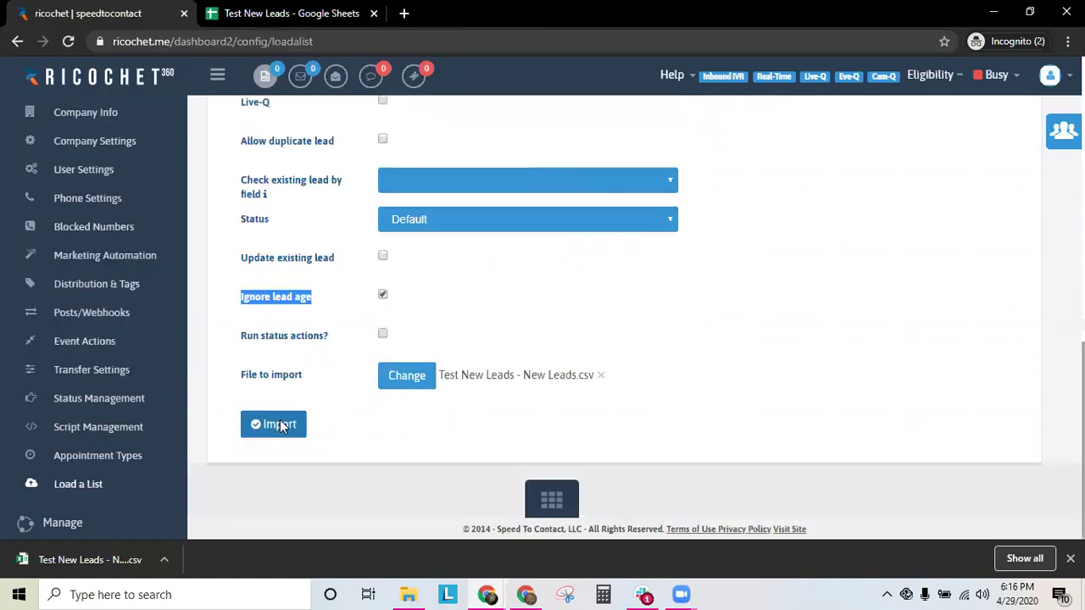
{"action": "left_click", "coordinate": [279, 425]}
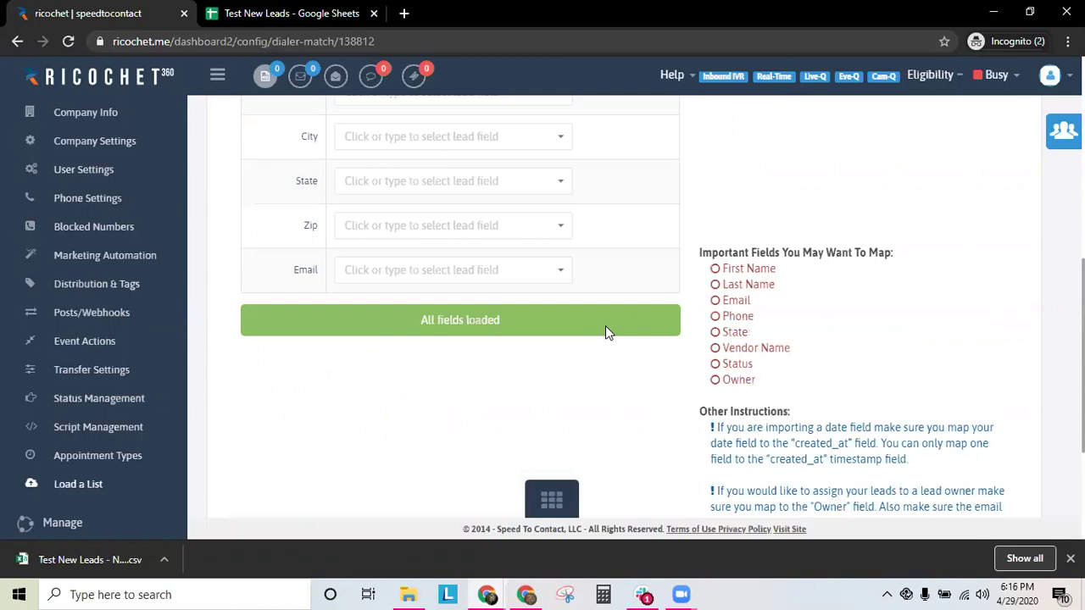
Step: Compare the file fields listed for mapping in Ricochet with the header row of the Test New Leads spreadsheet
{"action": "scroll", "coordinate": [292, 202], "scroll_direction": "up", "scroll_amount": 4}
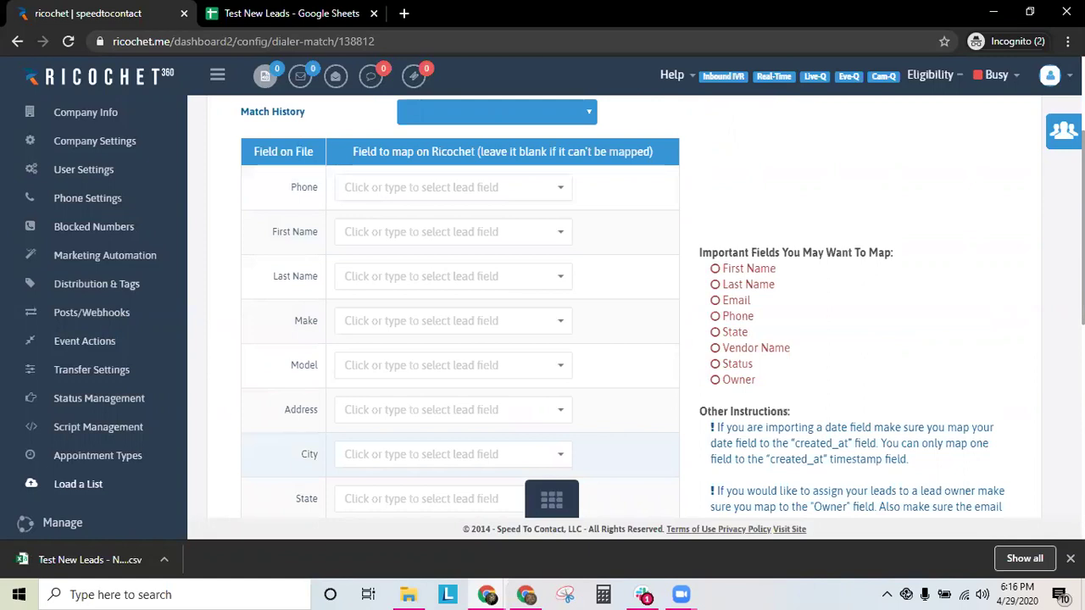
{"action": "key", "text": "ctrl+Tab"}
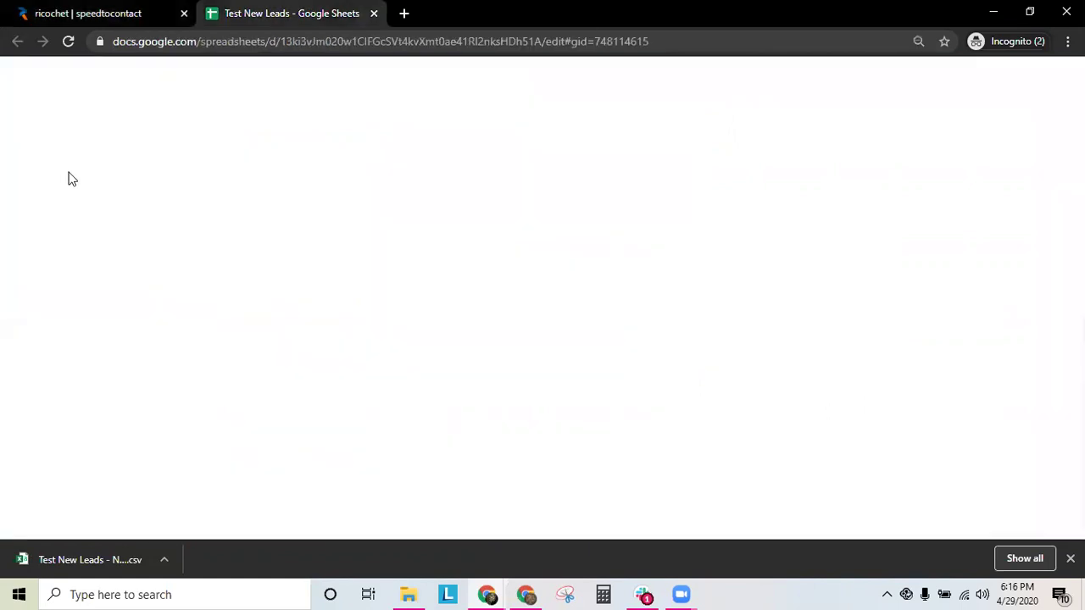
{"action": "left_click", "coordinate": [73, 178]}
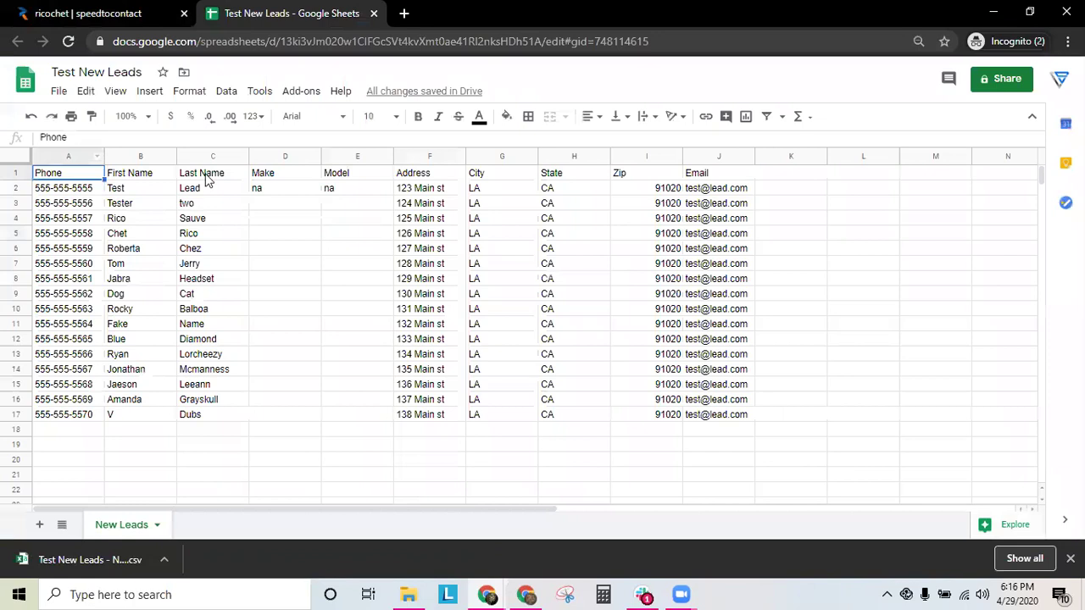
{"action": "key", "text": "Right"}
{"action": "key", "text": "Right"}
{"action": "key", "text": "Right"}
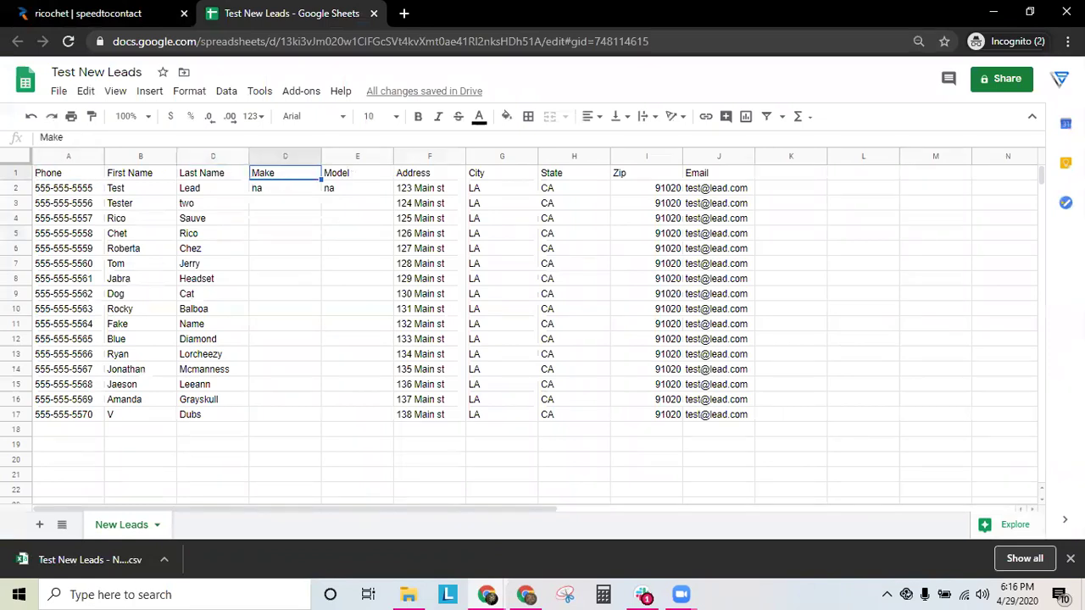
{"action": "key", "text": "ctrl+Tab"}
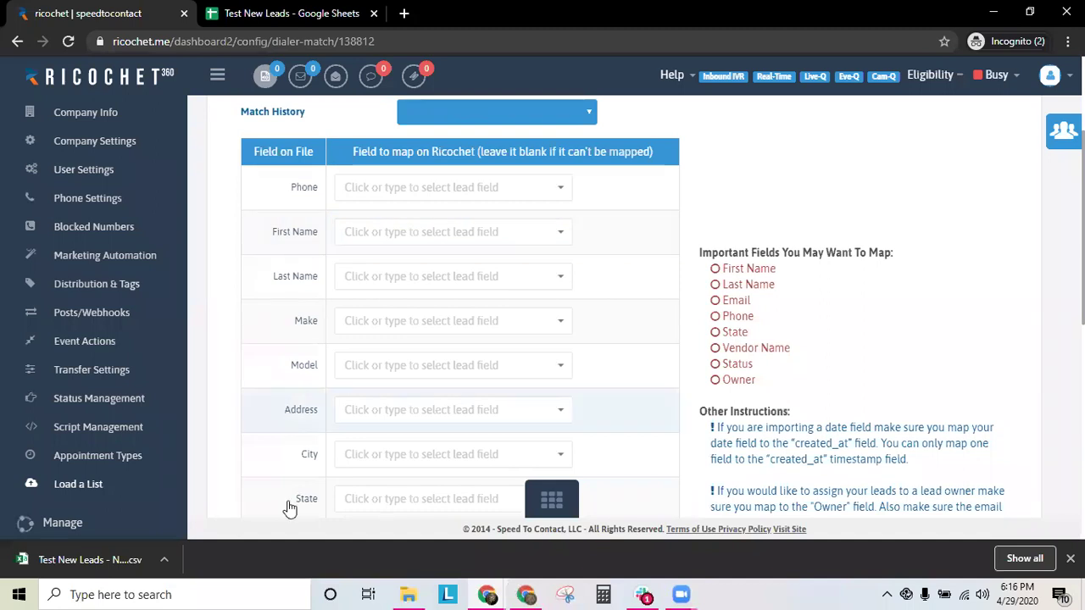
Step: Map the file's Phone field to Phone - Main and its First Name field to First Name
{"action": "left_click", "coordinate": [372, 188]}
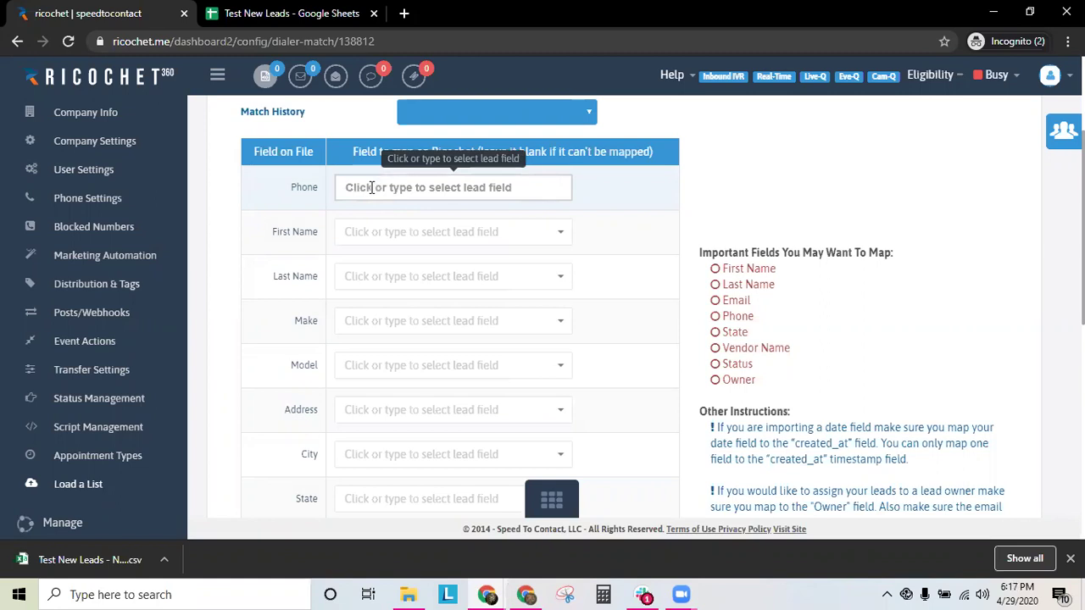
{"action": "type", "text": "phone"}
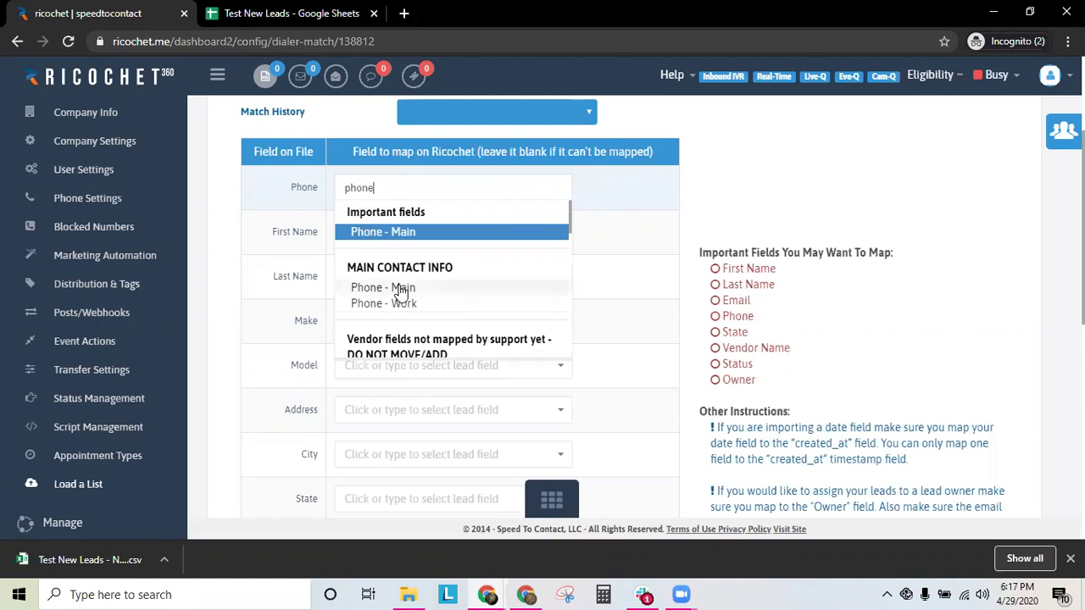
{"action": "left_click", "coordinate": [350, 234]}
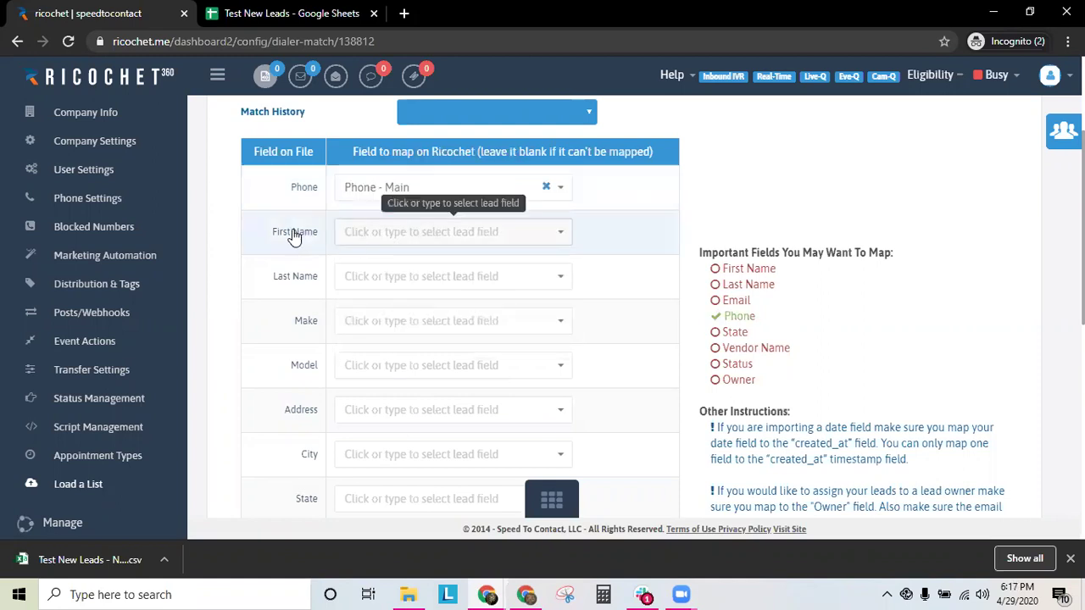
{"action": "left_click", "coordinate": [398, 231]}
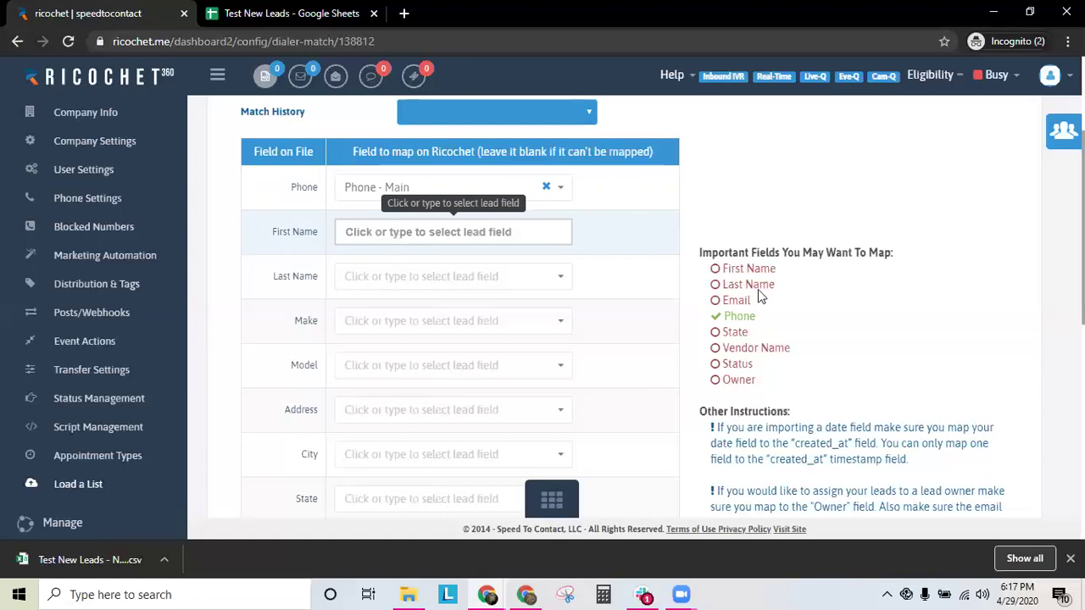
{"action": "type", "text": "first"}
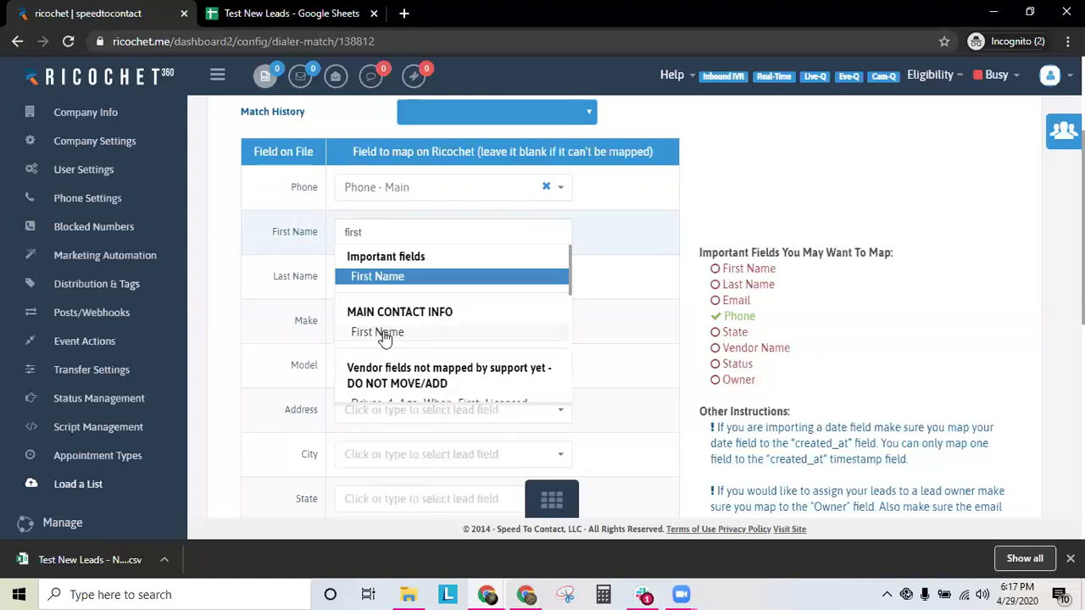
{"action": "key", "text": "Return"}
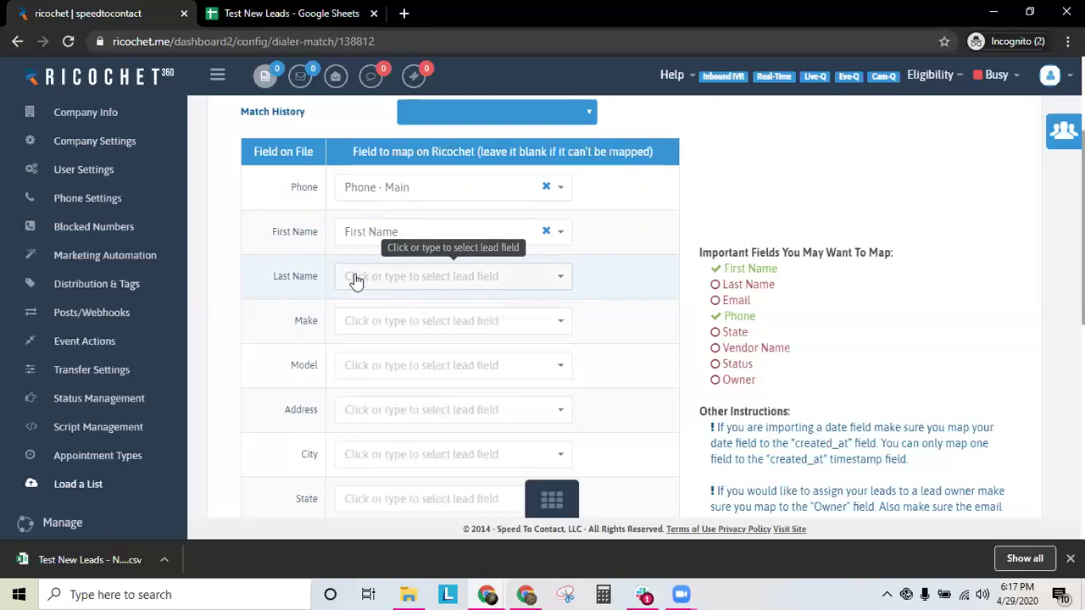
Step: Map the file's Last Name field to Last Name and its Make field to 1st Vehicle Make
{"action": "left_click", "coordinate": [273, 284]}
{"action": "type", "text": "last"}
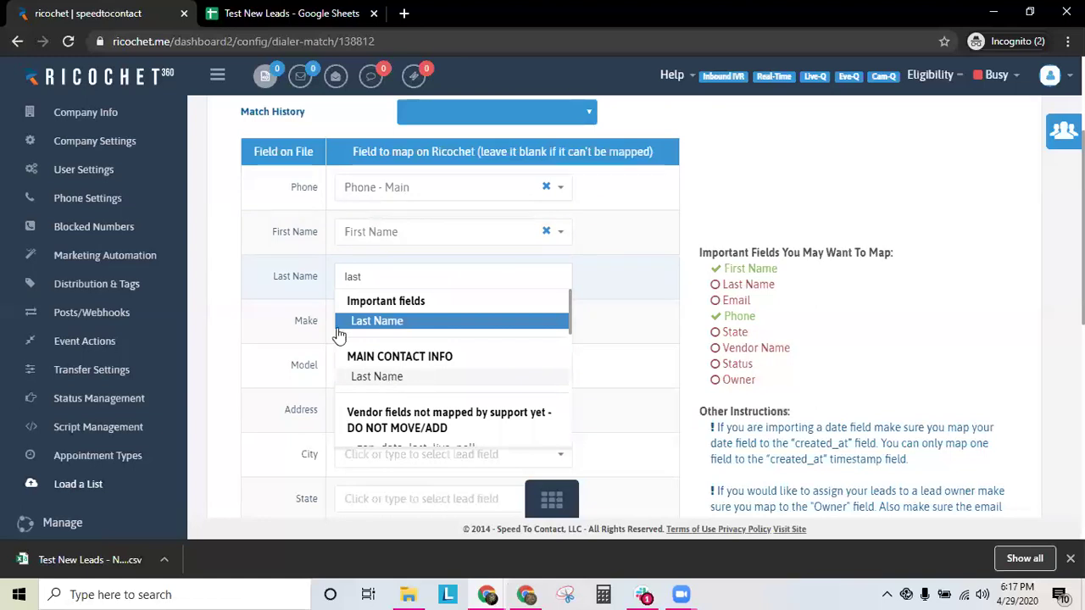
{"action": "left_click", "coordinate": [341, 324]}
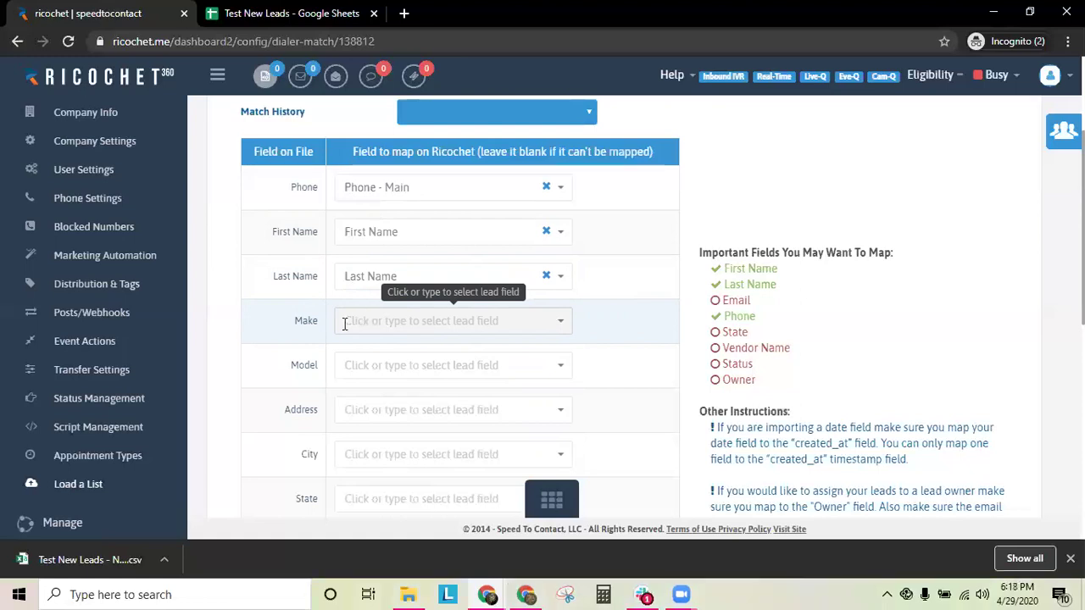
{"action": "left_click", "coordinate": [380, 323]}
{"action": "type", "text": "make"}
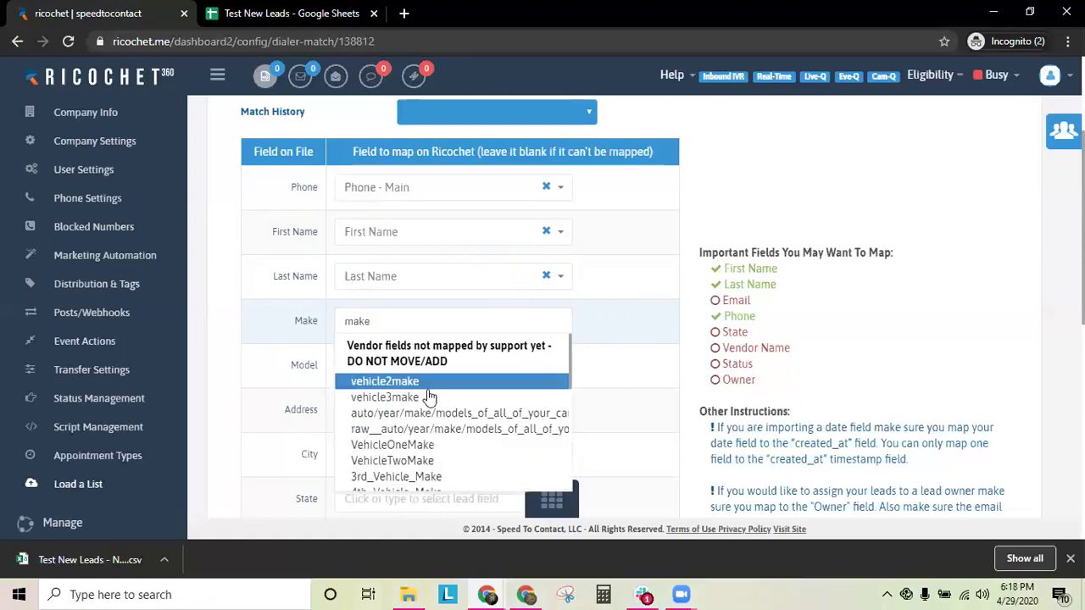
{"action": "scroll", "coordinate": [438, 390], "scroll_direction": "down", "scroll_amount": 10}
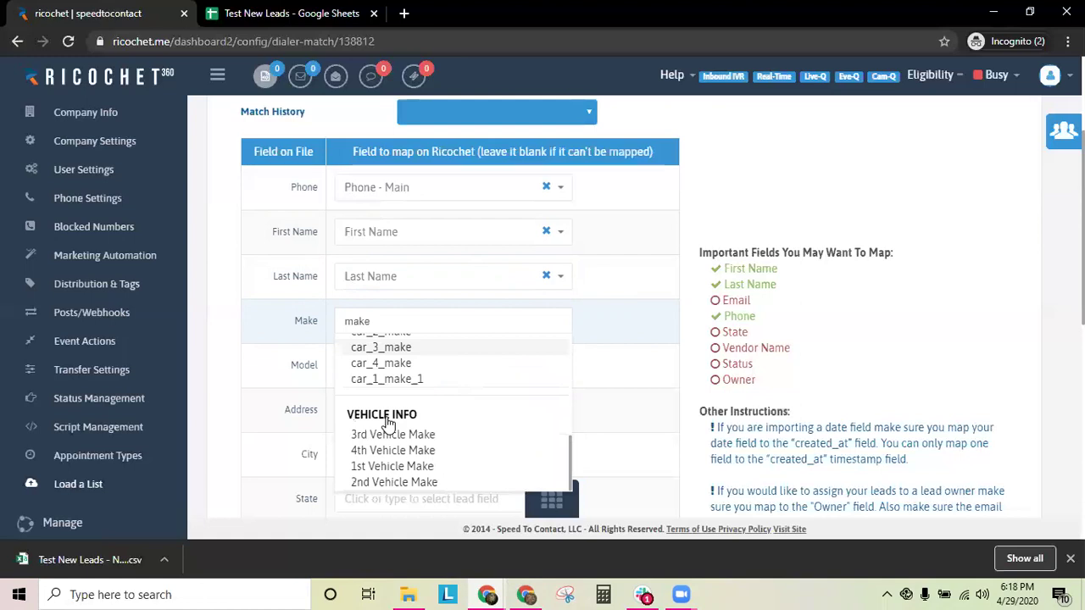
{"action": "left_click", "coordinate": [380, 469]}
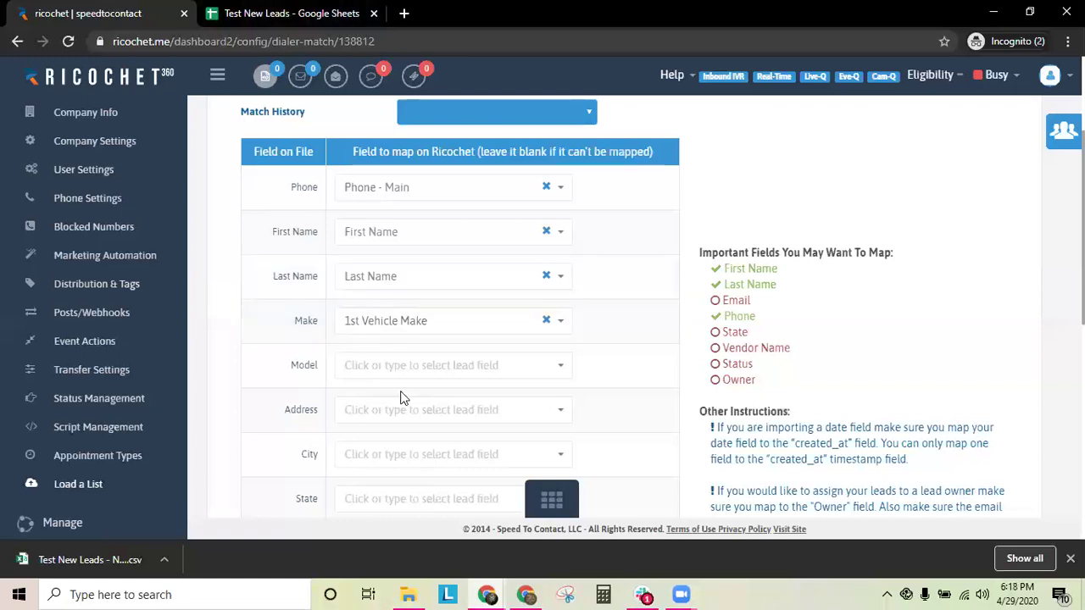
Step: Submit the file-header mapping for import, leaving Model, Address, City, State, Zip and Email blank
{"action": "scroll", "coordinate": [406, 206], "scroll_direction": "down", "scroll_amount": 2}
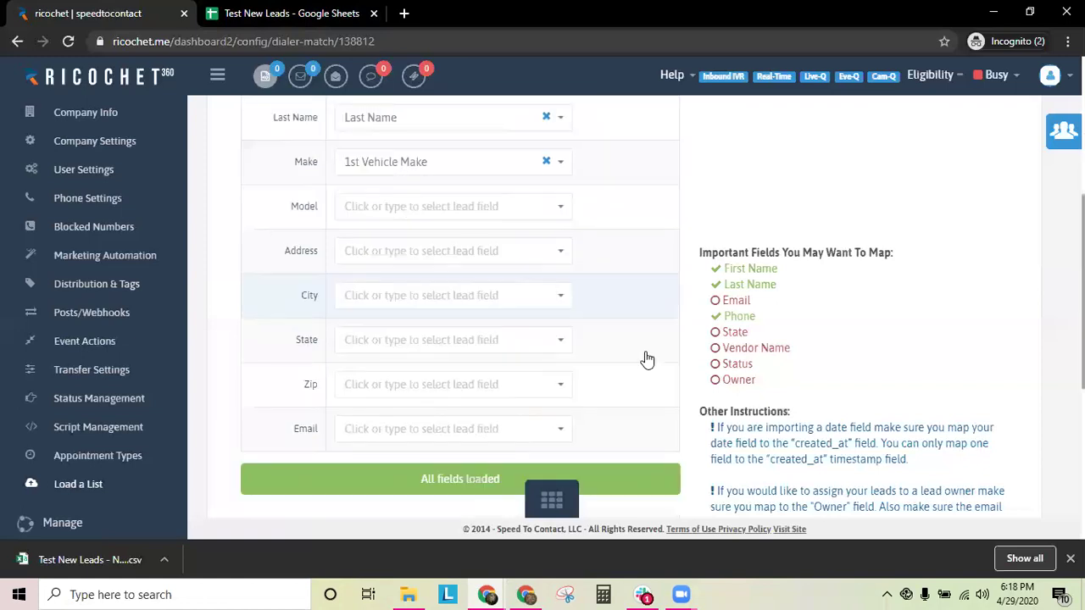
{"action": "scroll", "coordinate": [663, 356], "scroll_direction": "up", "scroll_amount": 3}
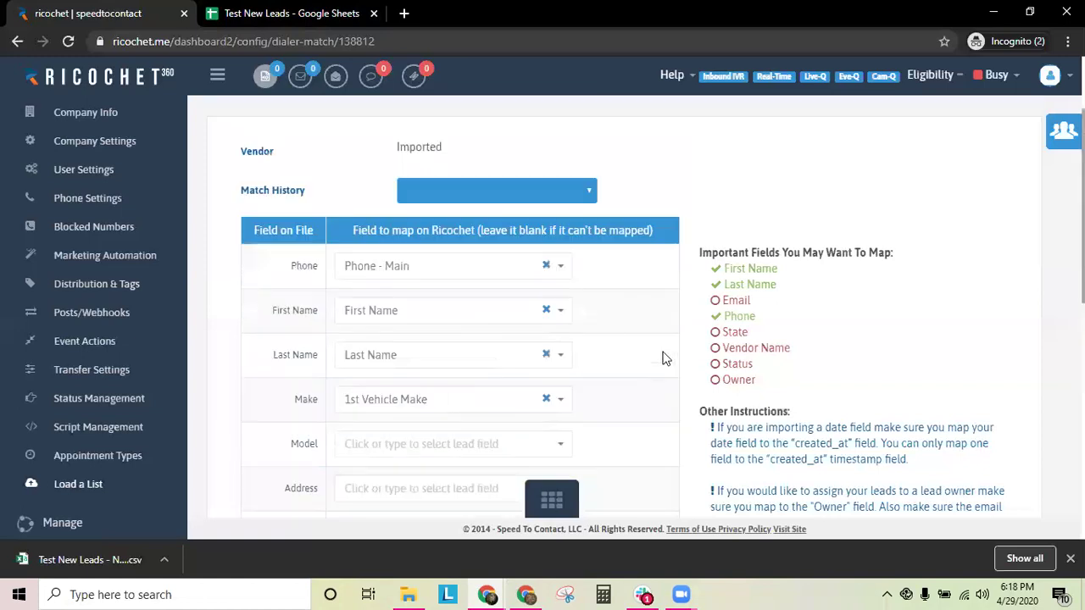
{"action": "scroll", "coordinate": [658, 301], "scroll_direction": "up", "scroll_amount": 2}
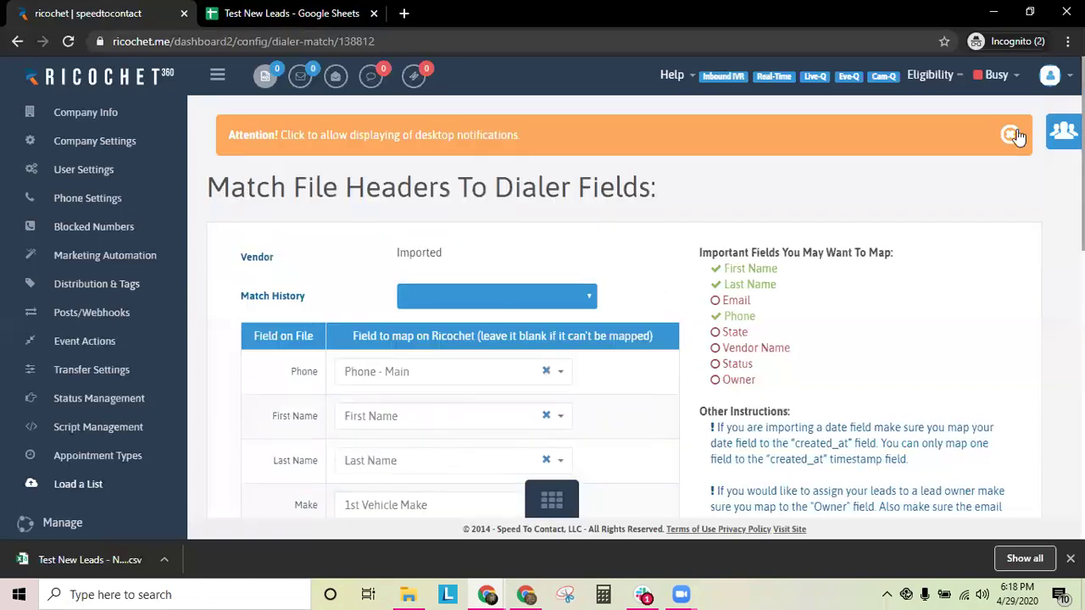
{"action": "scroll", "coordinate": [727, 462], "scroll_direction": "down", "scroll_amount": 3}
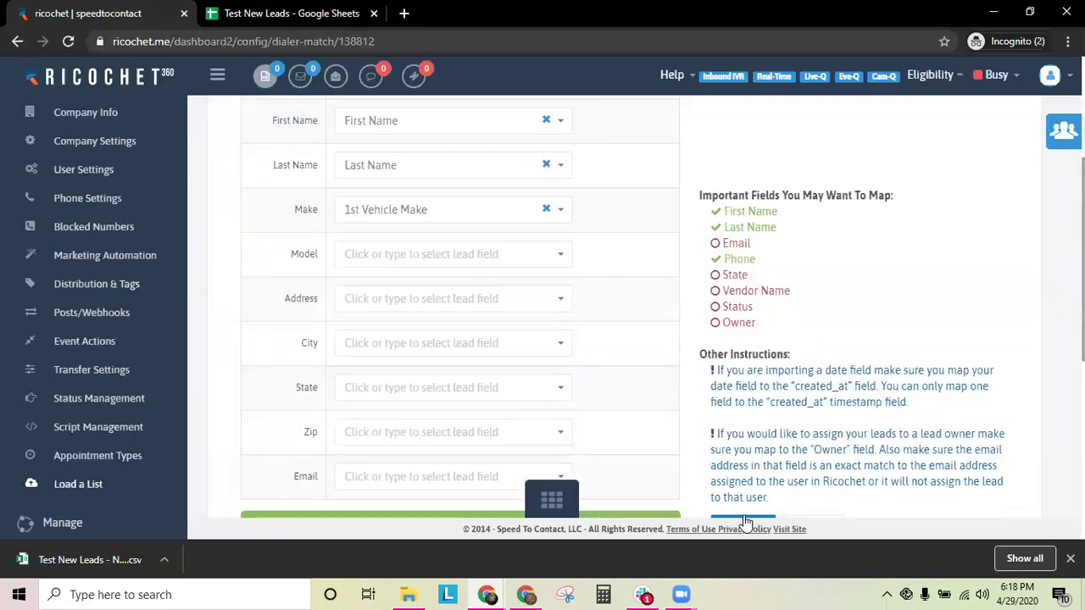
{"action": "left_click", "coordinate": [744, 519]}
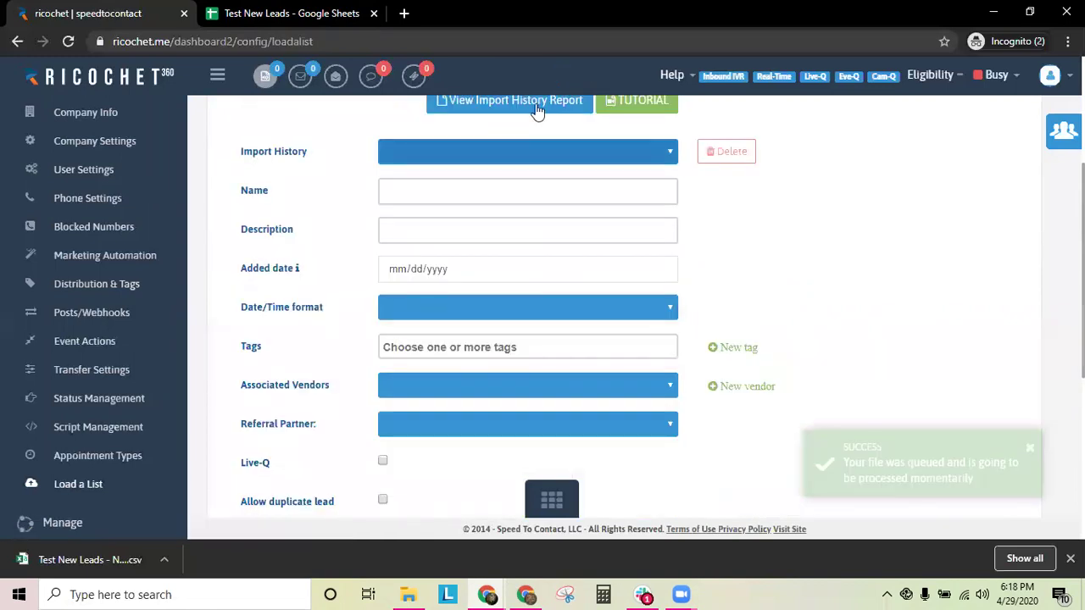
Step: Open the Import History Report and check the entry for the New Leads 4/29/2020 list
{"action": "left_click", "coordinate": [509, 102]}
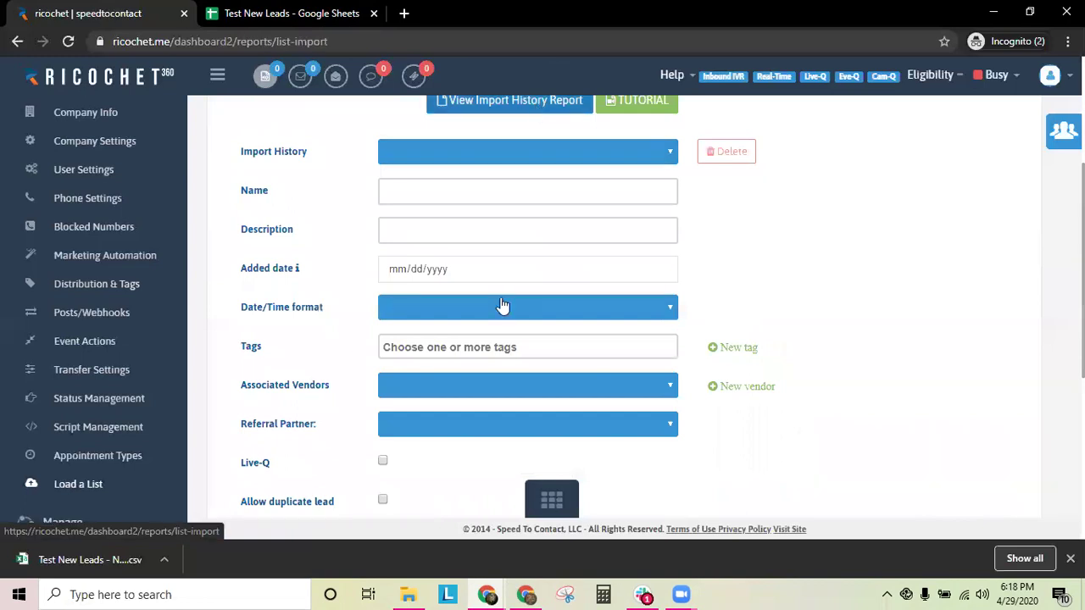
{"action": "left_click_drag", "start_coordinate": [315, 278], "coordinate": [636, 282]}
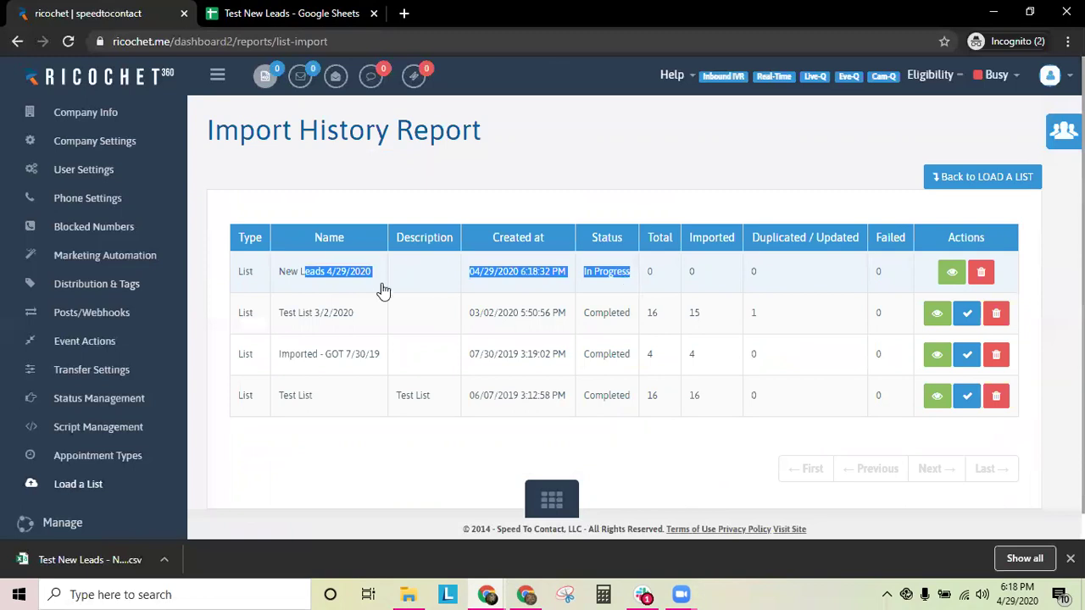
{"action": "left_click", "coordinate": [344, 242]}
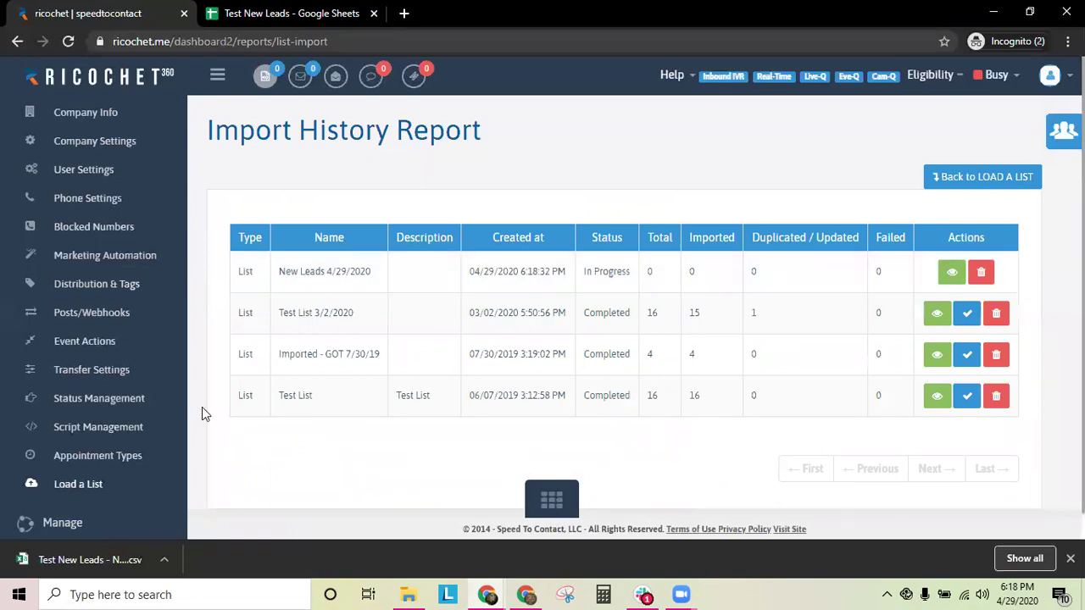
Step: Open the dialer campaign 9. Team - List Upload - Aged Data for editing
{"action": "left_click", "coordinate": [55, 524]}
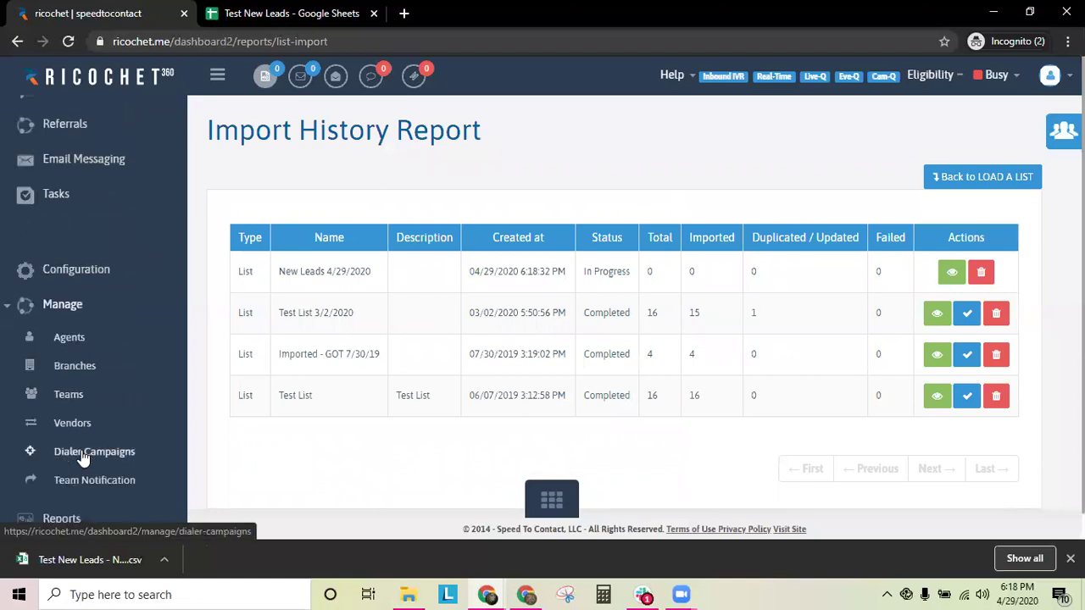
{"action": "left_click", "coordinate": [83, 458]}
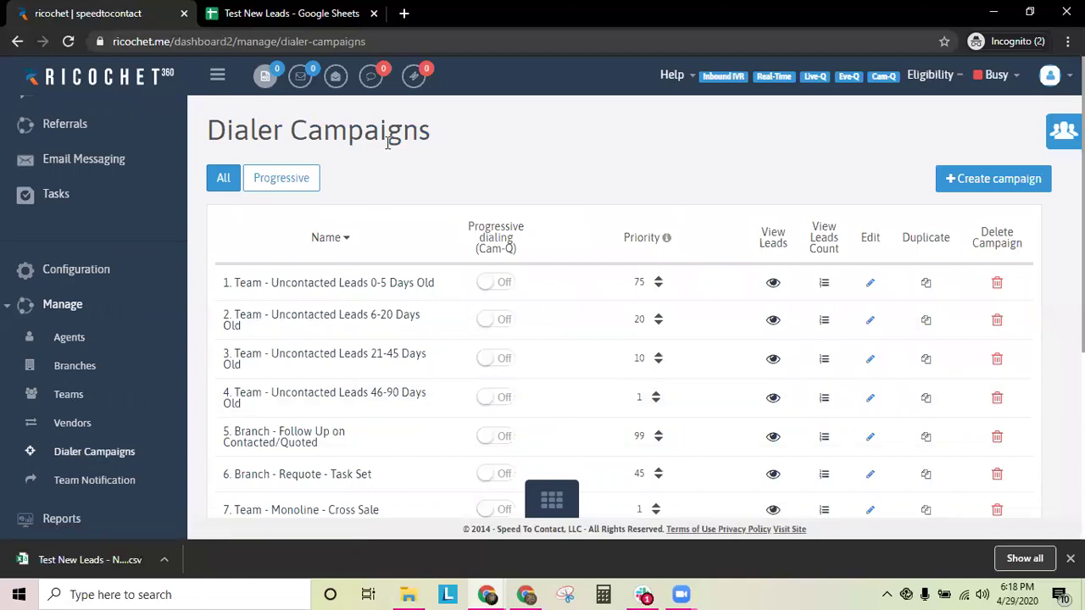
{"action": "scroll", "coordinate": [400, 210], "scroll_direction": "down", "scroll_amount": 2}
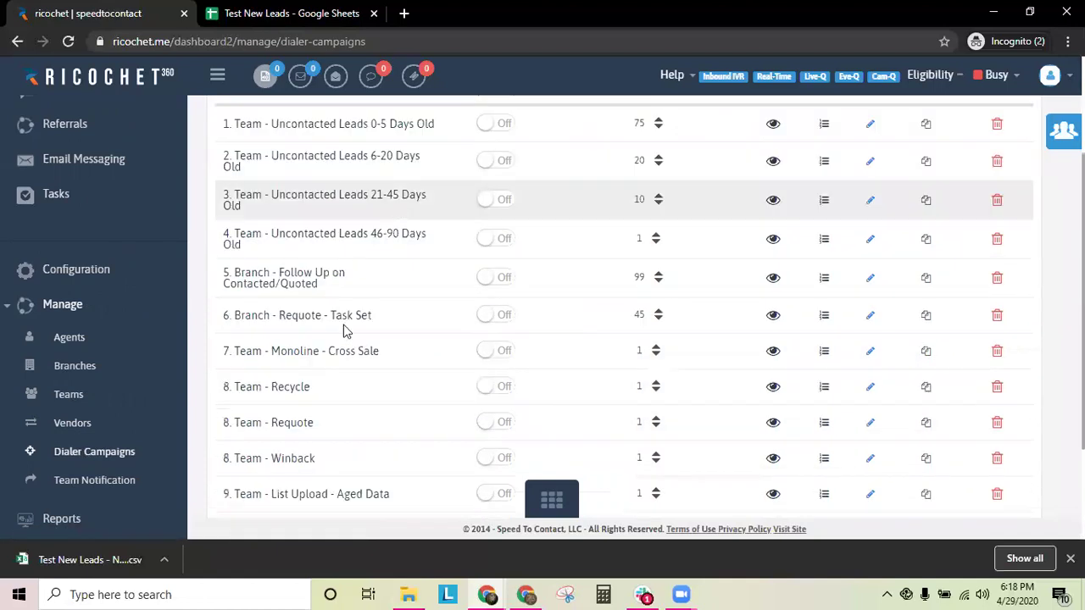
{"action": "scroll", "coordinate": [324, 424], "scroll_direction": "down", "scroll_amount": 1}
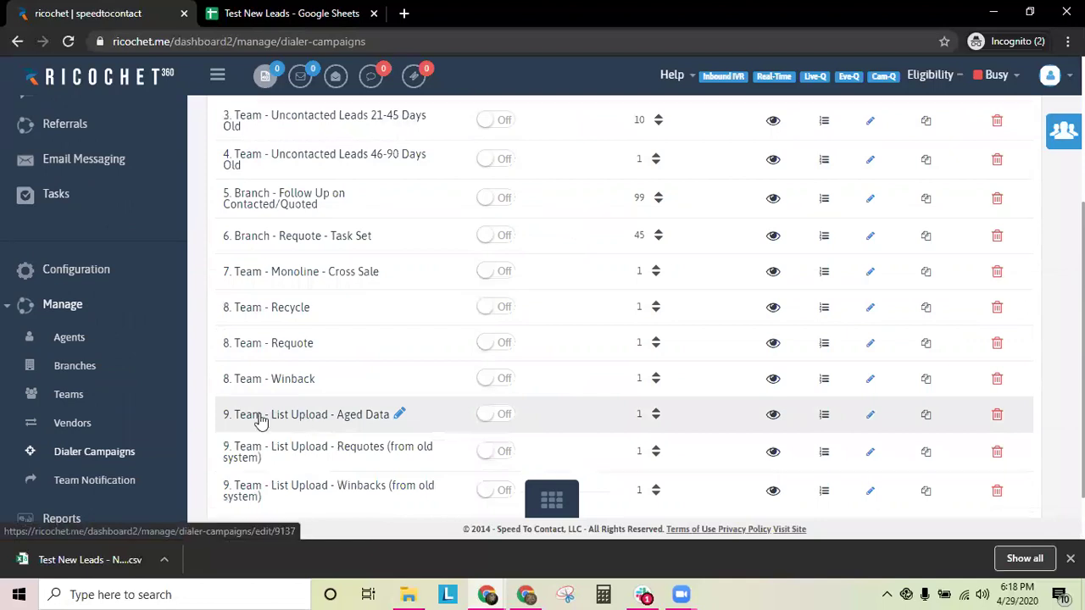
{"action": "left_click", "coordinate": [382, 415]}
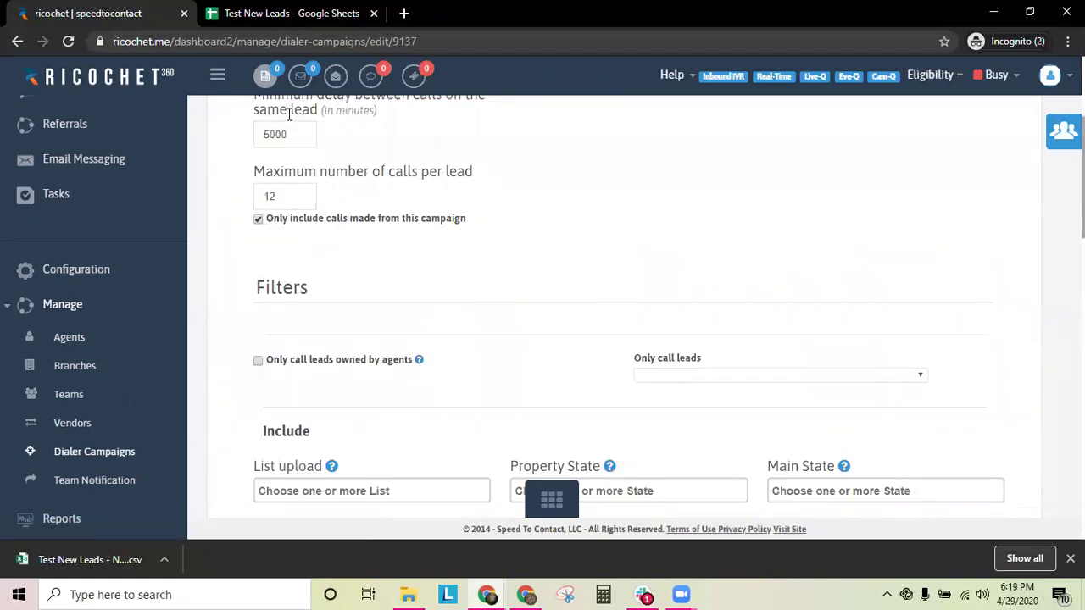
Step: Review the campaign's description, call delay and call limit, include and exclude filters, lead age and assigned teams
{"action": "scroll", "coordinate": [403, 201], "scroll_direction": "up", "scroll_amount": 2}
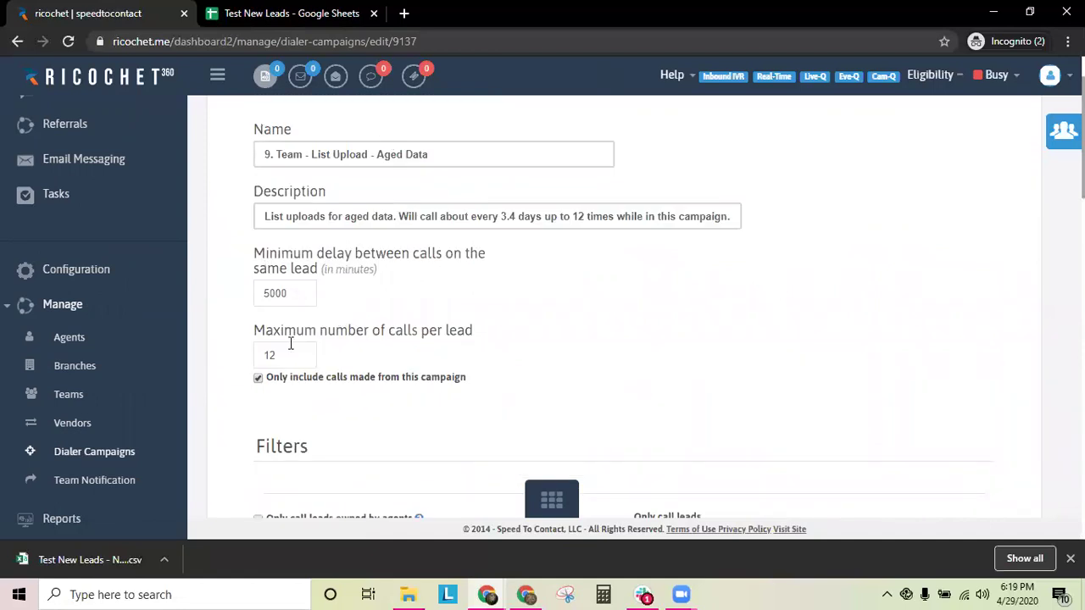
{"action": "scroll", "coordinate": [810, 322], "scroll_direction": "down", "scroll_amount": 5}
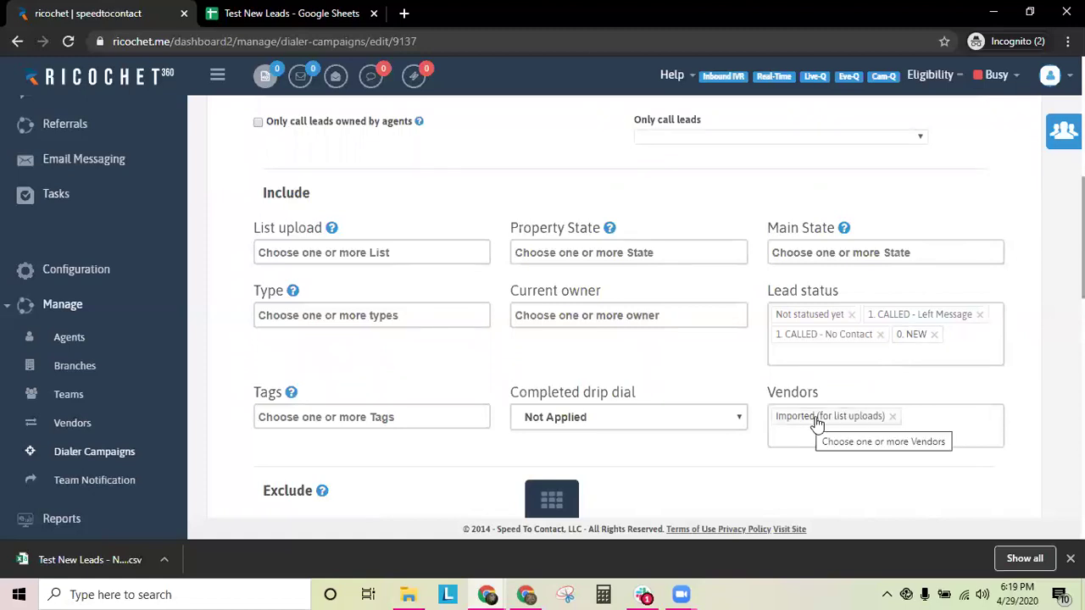
{"action": "scroll", "coordinate": [816, 390], "scroll_direction": "down", "scroll_amount": 2}
{"action": "scroll", "coordinate": [509, 330], "scroll_direction": "down", "scroll_amount": 4}
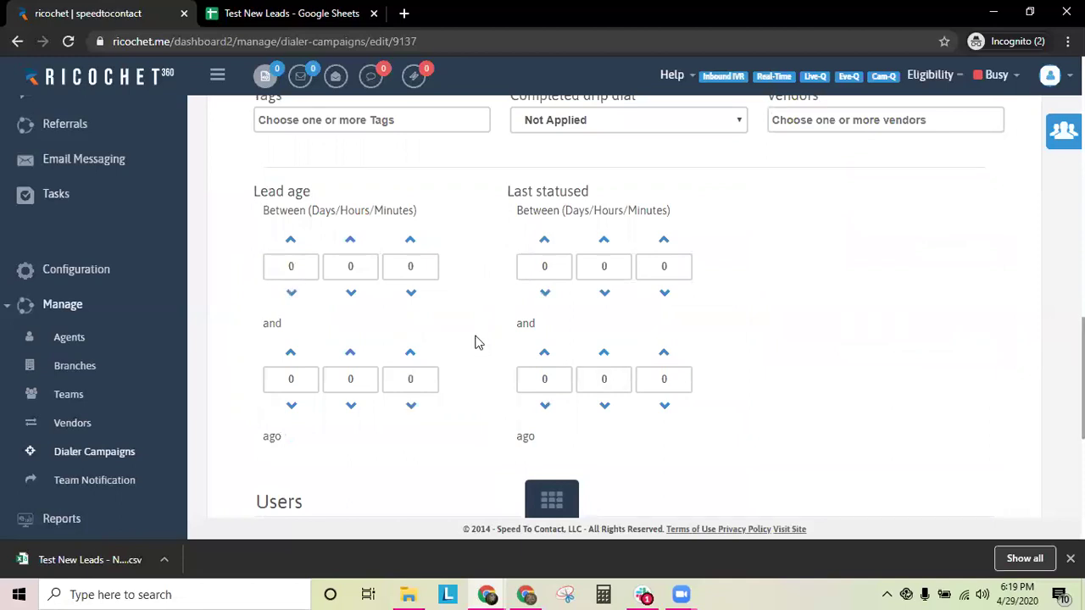
{"action": "scroll", "coordinate": [478, 343], "scroll_direction": "down", "scroll_amount": 1}
{"action": "scroll", "coordinate": [456, 386], "scroll_direction": "down", "scroll_amount": 1}
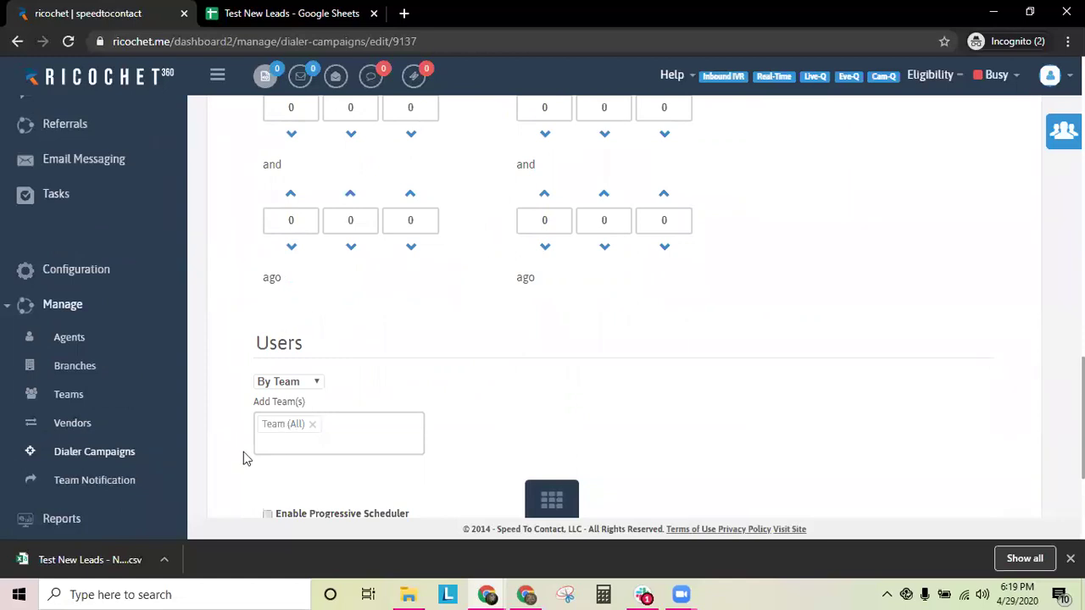
Step: Return to the dialer campaign list and turn on progressive dialing for 9. Team - List Upload - Aged Data
{"action": "left_click", "coordinate": [114, 456]}
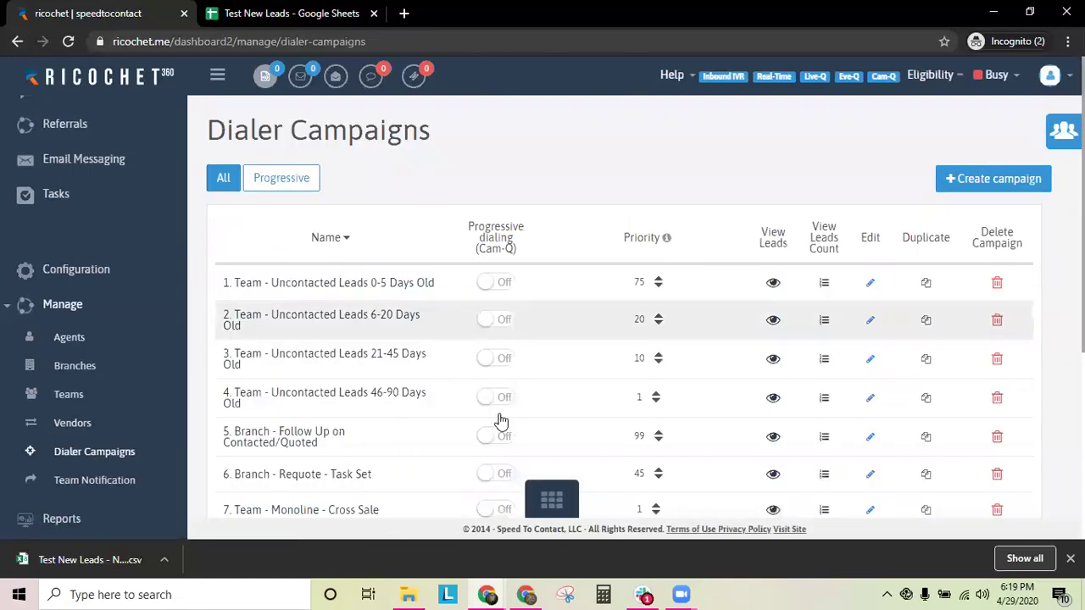
{"action": "scroll", "coordinate": [499, 420], "scroll_direction": "down", "scroll_amount": 3}
{"action": "left_click", "coordinate": [498, 351]}
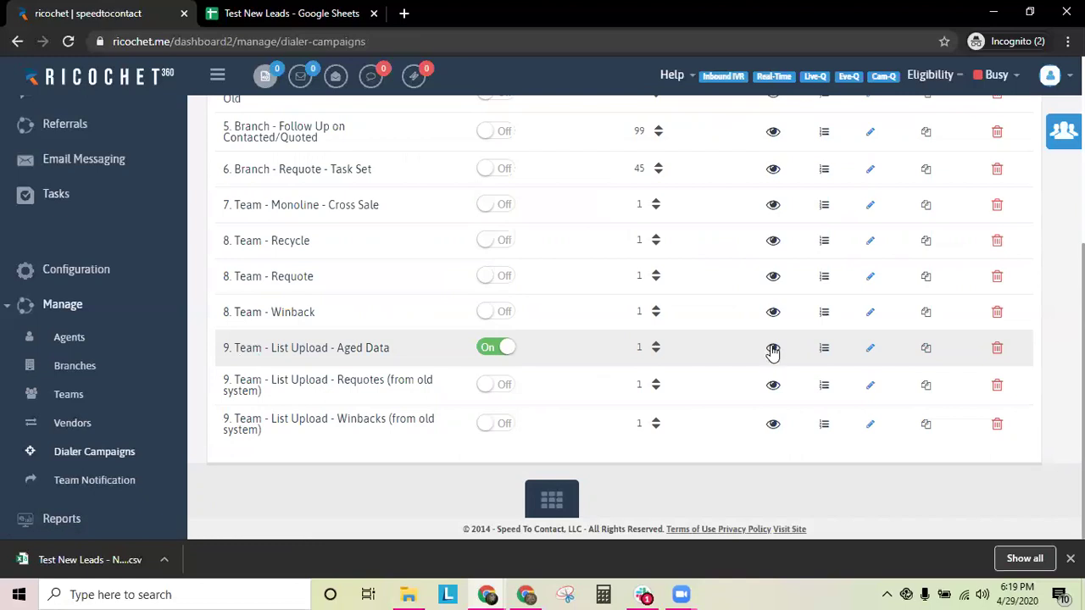
Step: Show the leads count of the List Upload - Aged Data campaign and turn its progressive dialing off
{"action": "left_click", "coordinate": [824, 353]}
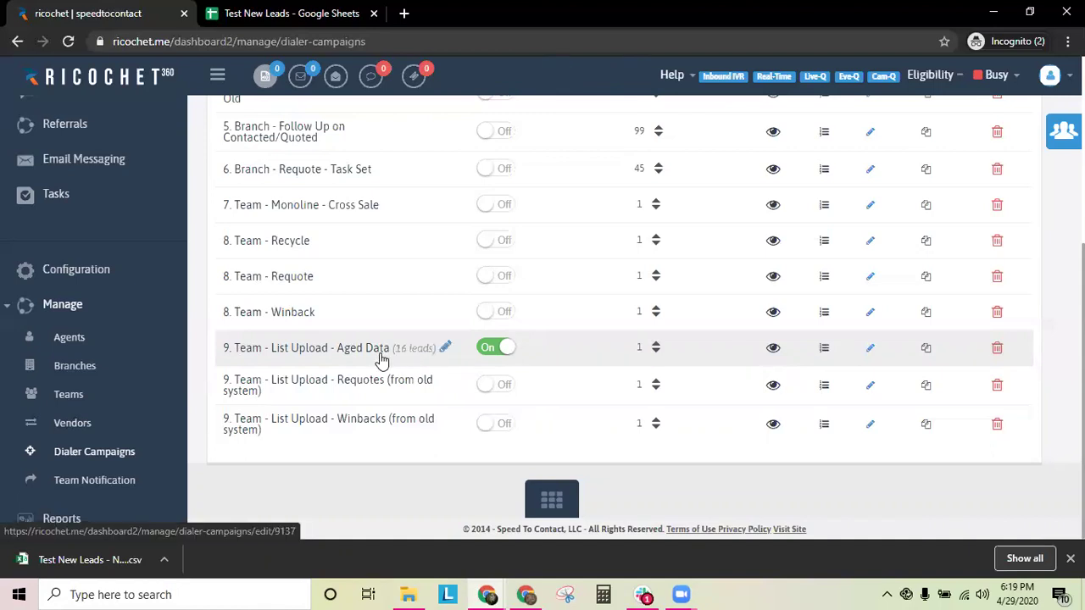
{"action": "left_click", "coordinate": [500, 348]}
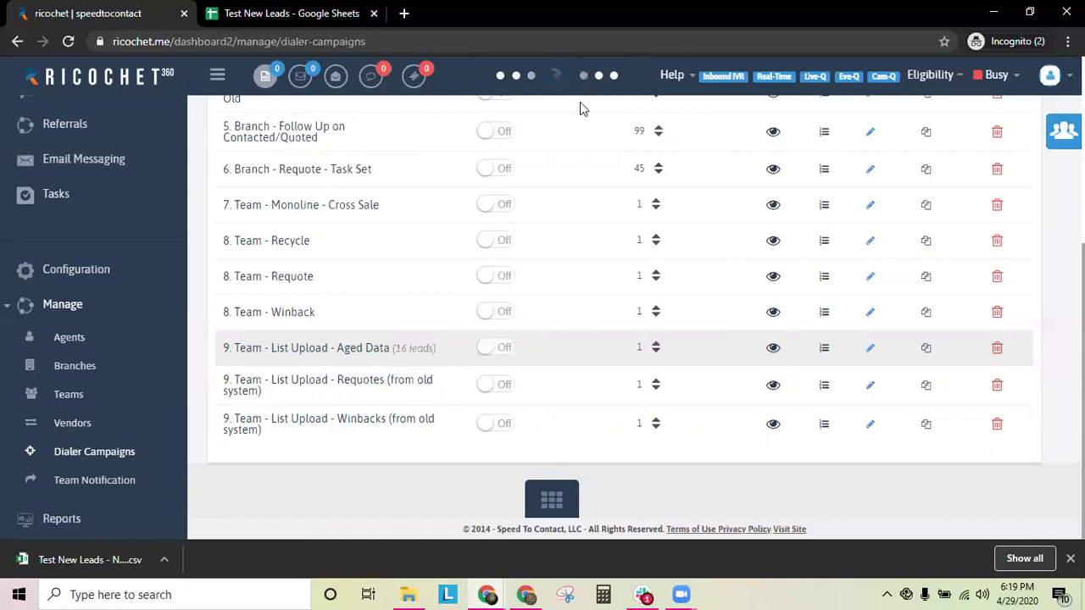